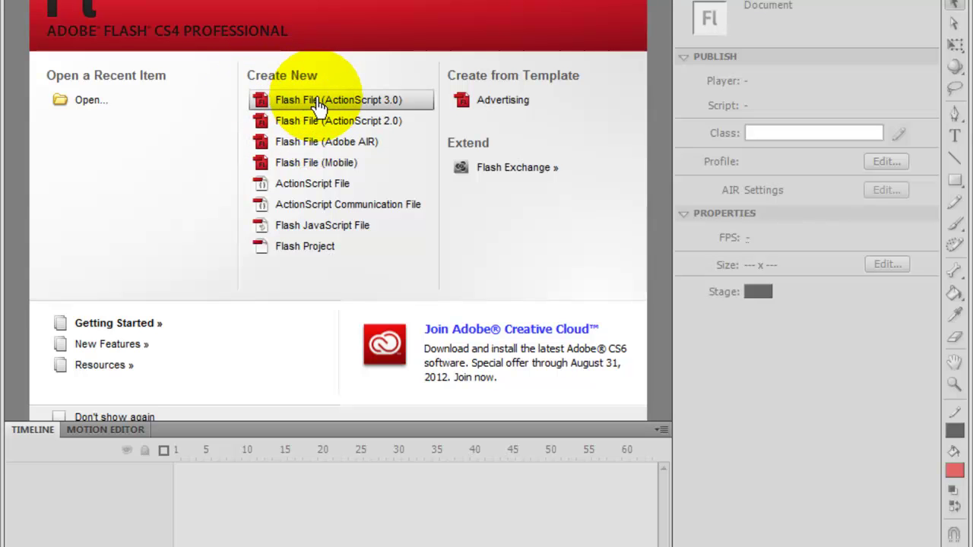
- Create a new Flash file that uses ActionScript 3.0
left_click(319, 107)
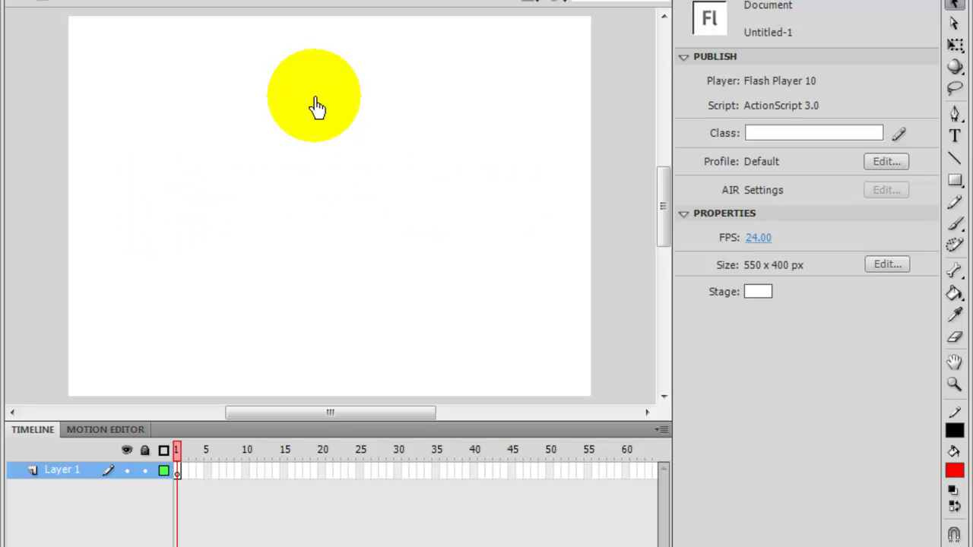
left_click_drag(318, 108, 287, 173)
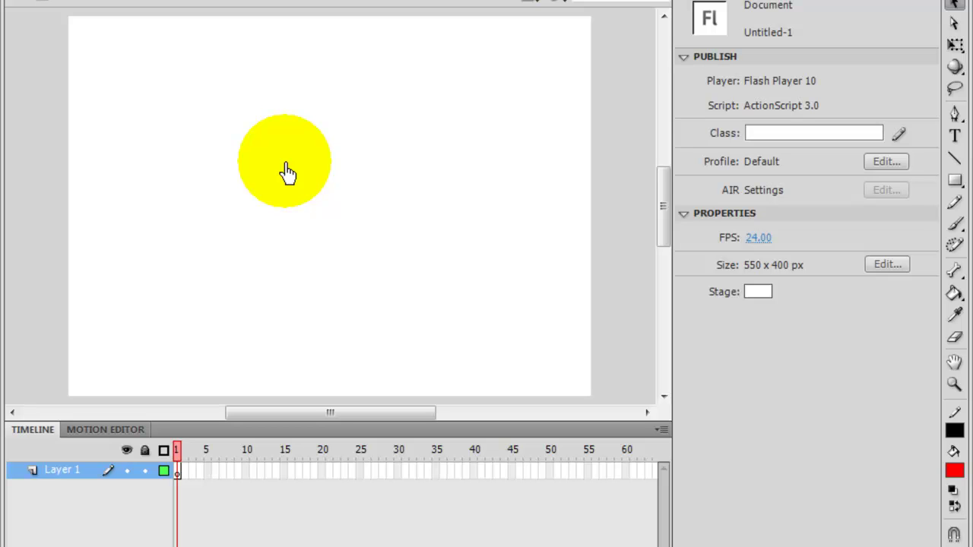
left_click_drag(288, 173, 241, 525)
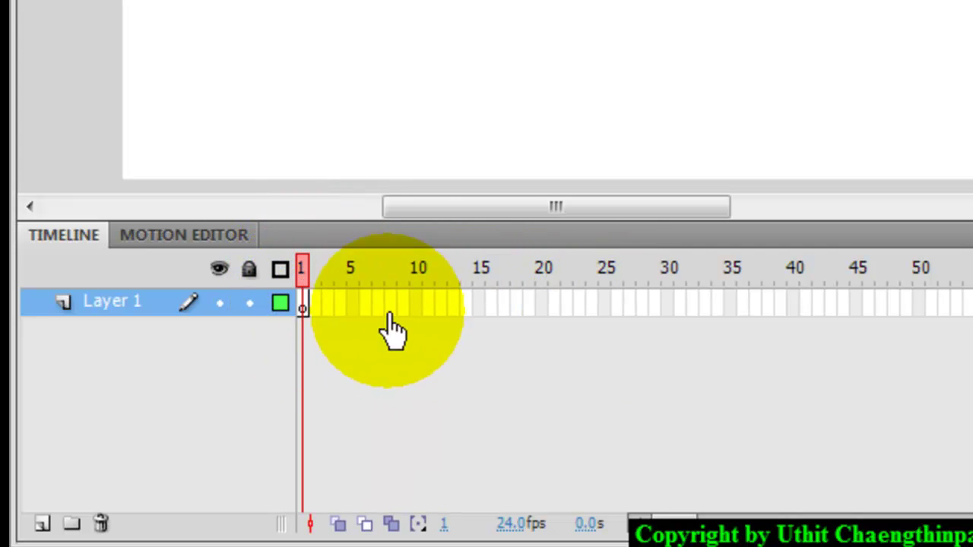
left_click(352, 308)
left_click(391, 308)
left_click(403, 307)
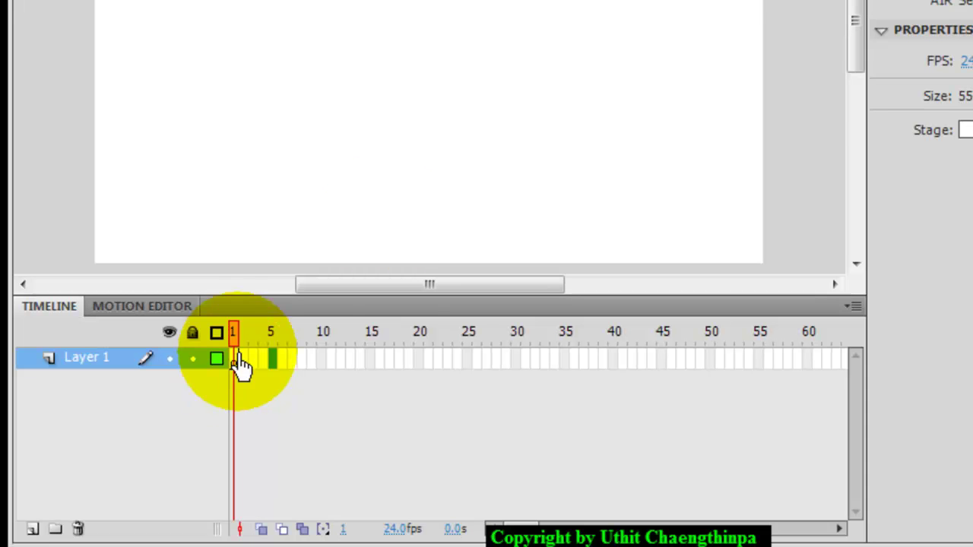
key("r")
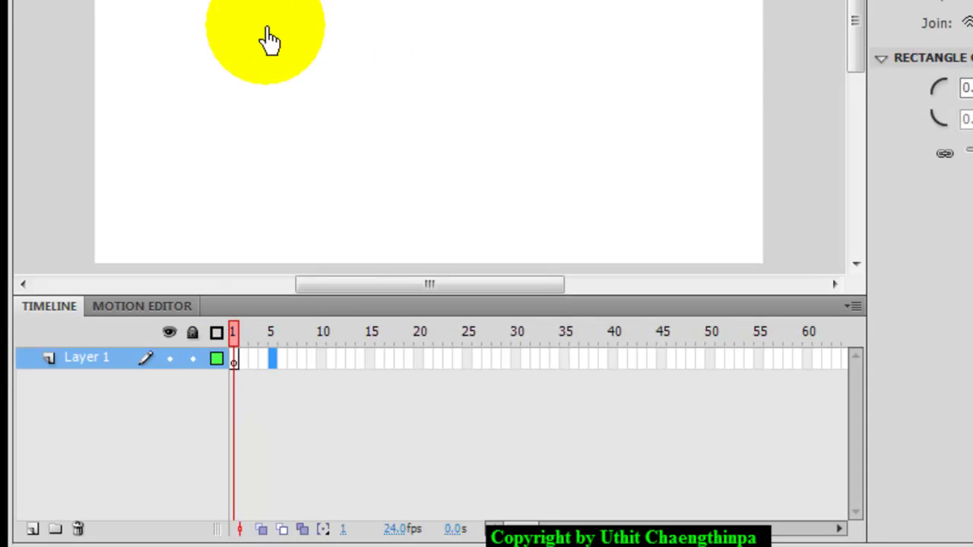
left_click_drag(208, 14, 325, 102)
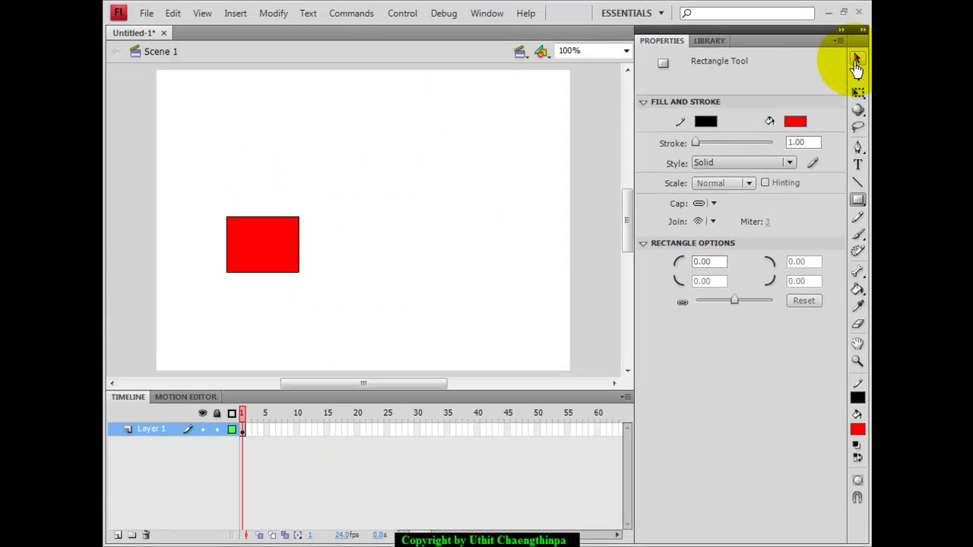
left_click(856, 60)
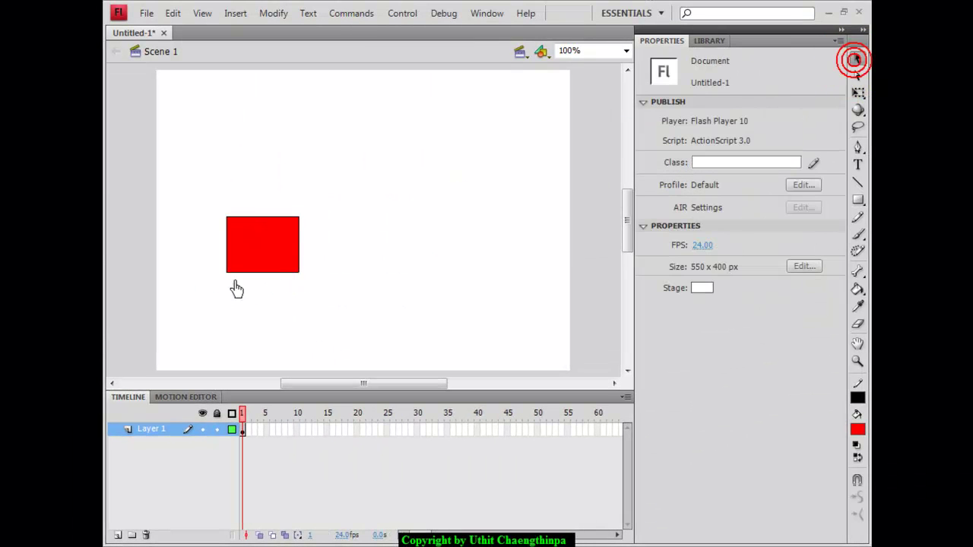
left_click_drag(193, 188, 357, 319)
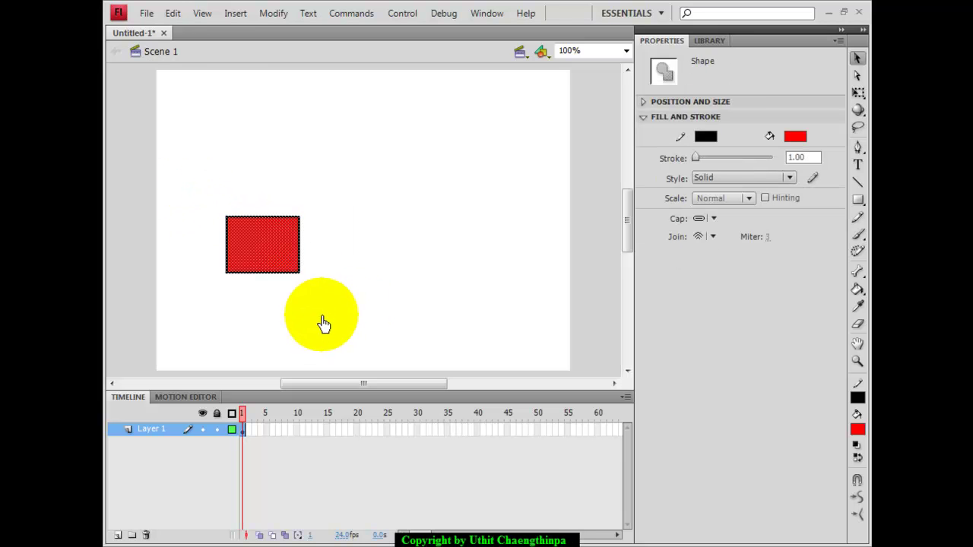
key("Delete")
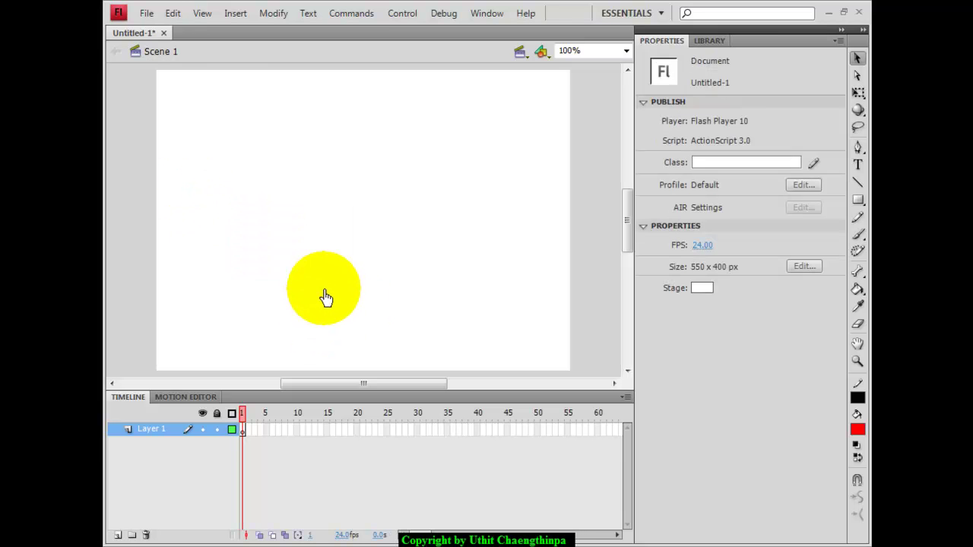
- Draw a small circle near the stage's left edge with the Oval tool, using an orange-red fill and a black 3.00 stroke
left_click(858, 202)
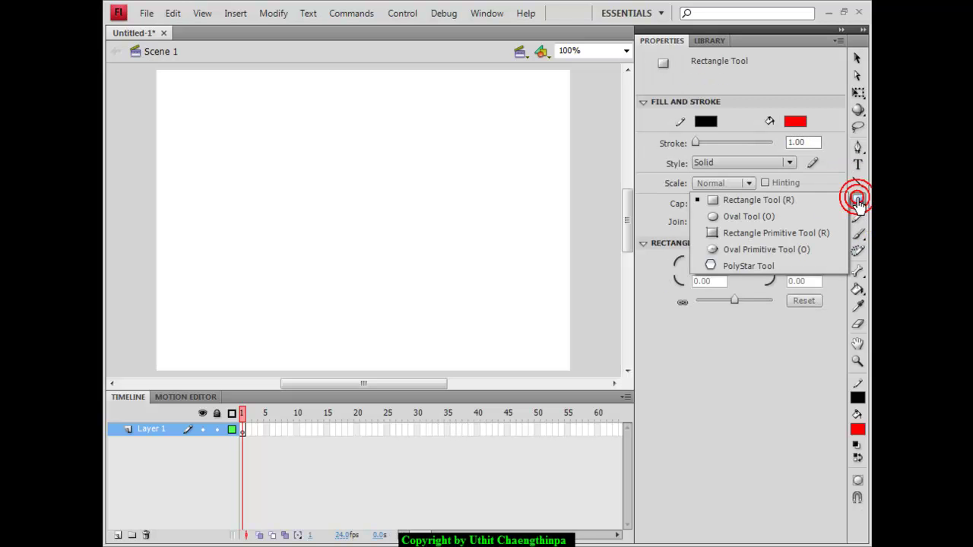
left_click(741, 219)
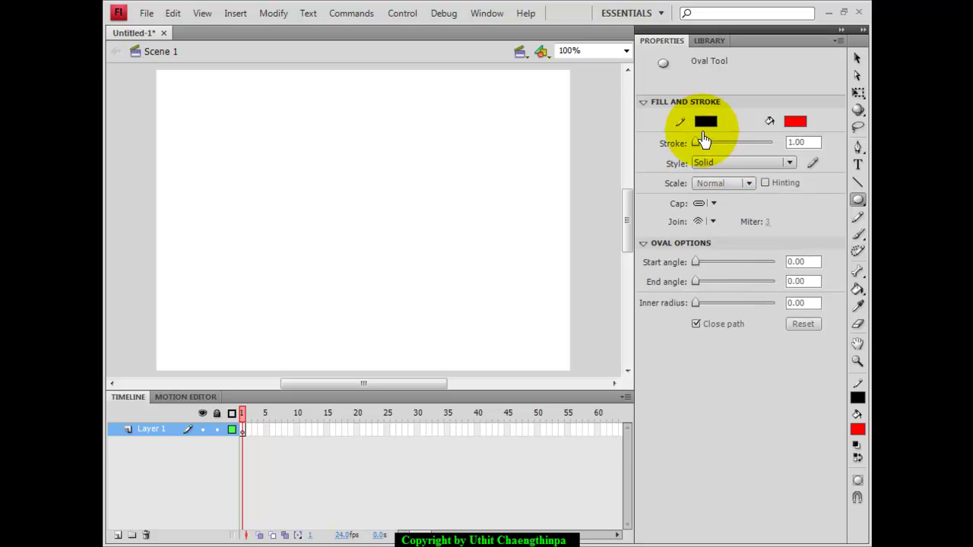
left_click(795, 123)
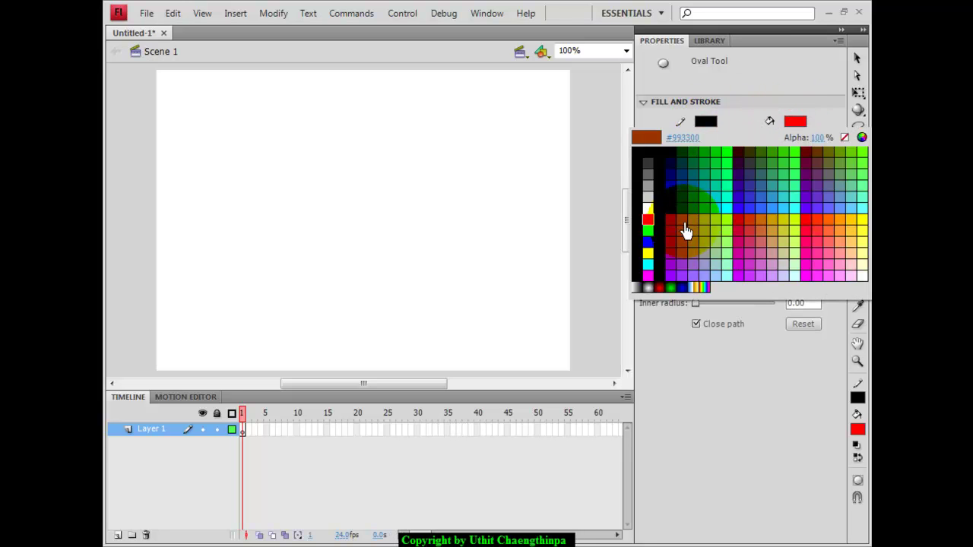
left_click(754, 227)
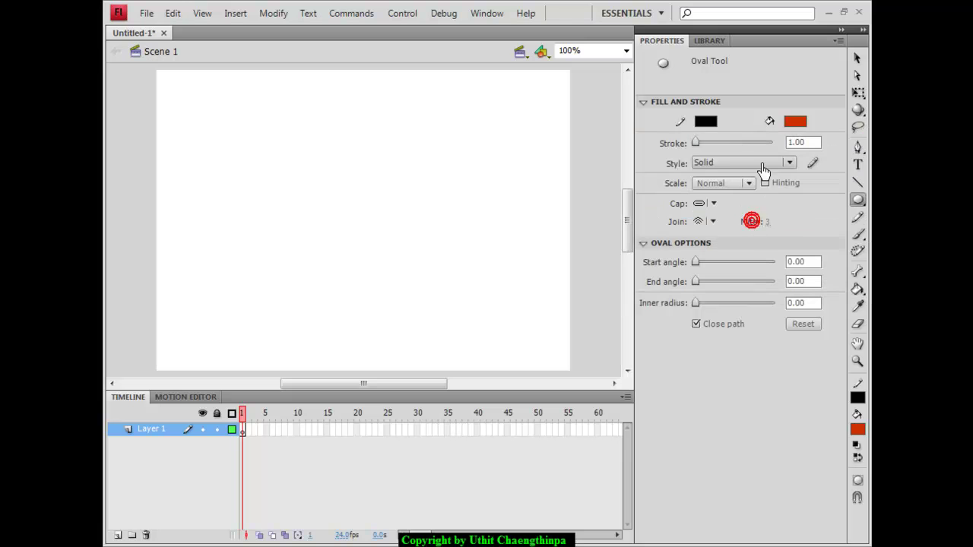
left_click(802, 142)
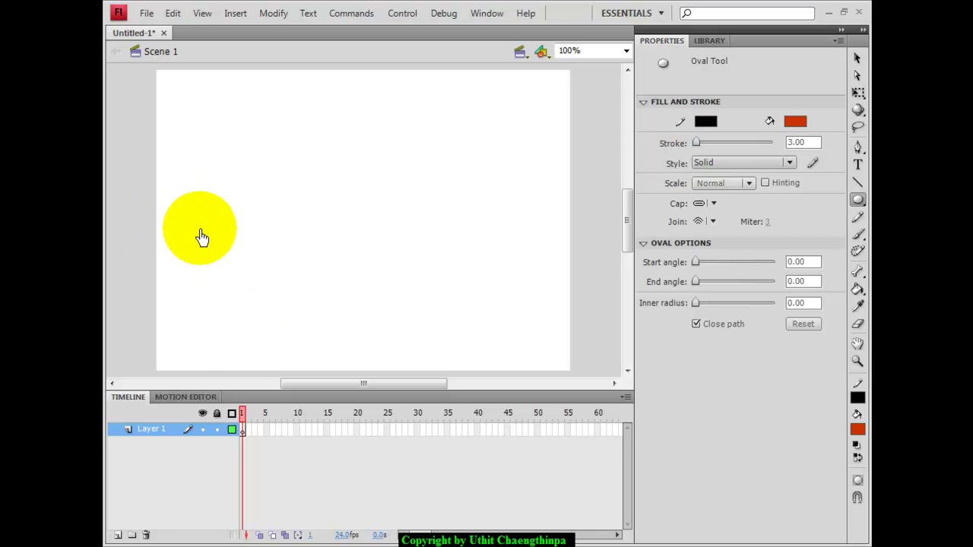
left_click_drag(171, 189, 210, 231)
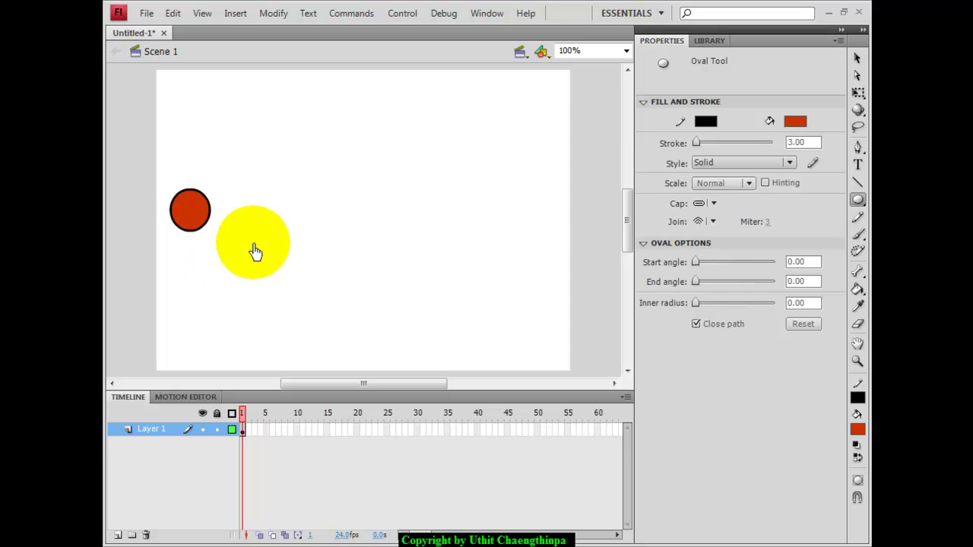
left_click(857, 60)
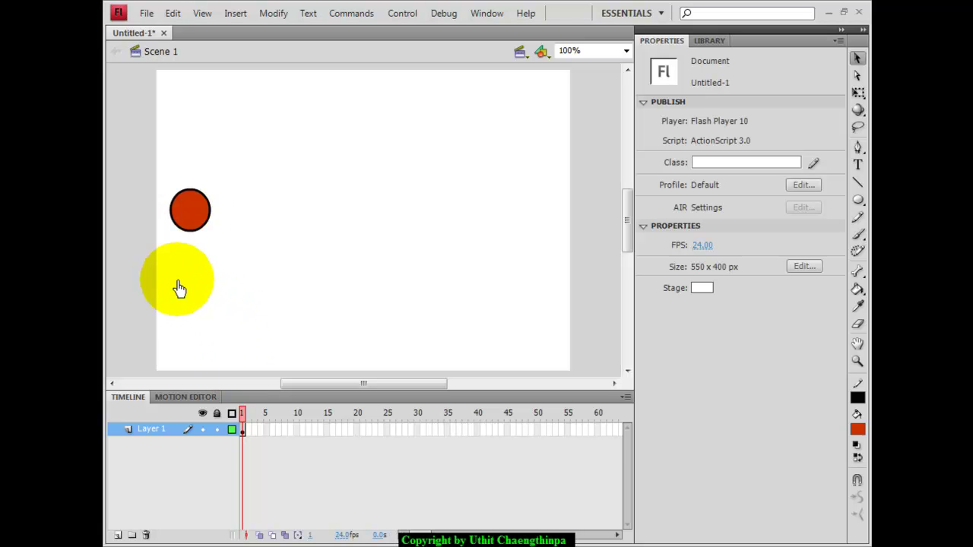
- Insert a keyframe at frame 2 of Layer 1
left_click(248, 430)
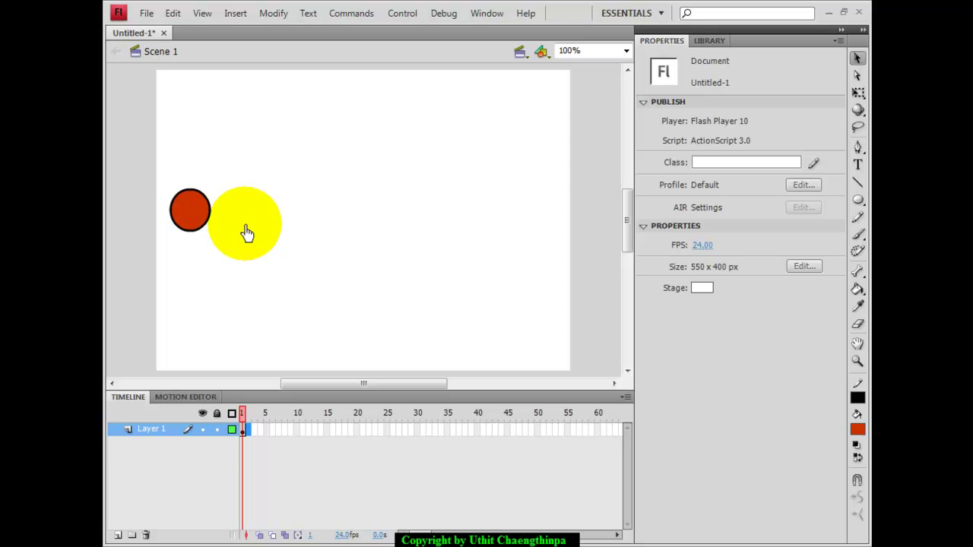
left_click(248, 431)
left_click(248, 431)
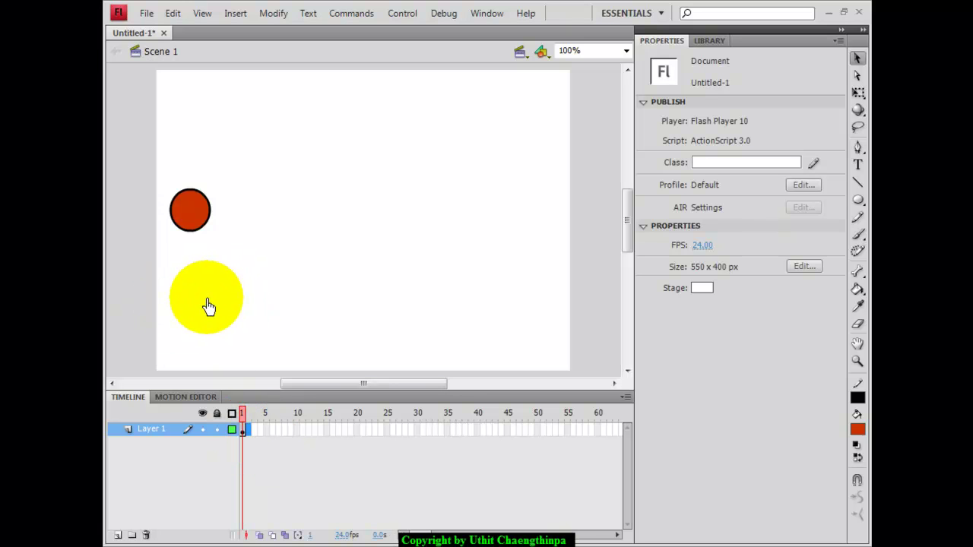
left_click(224, 332)
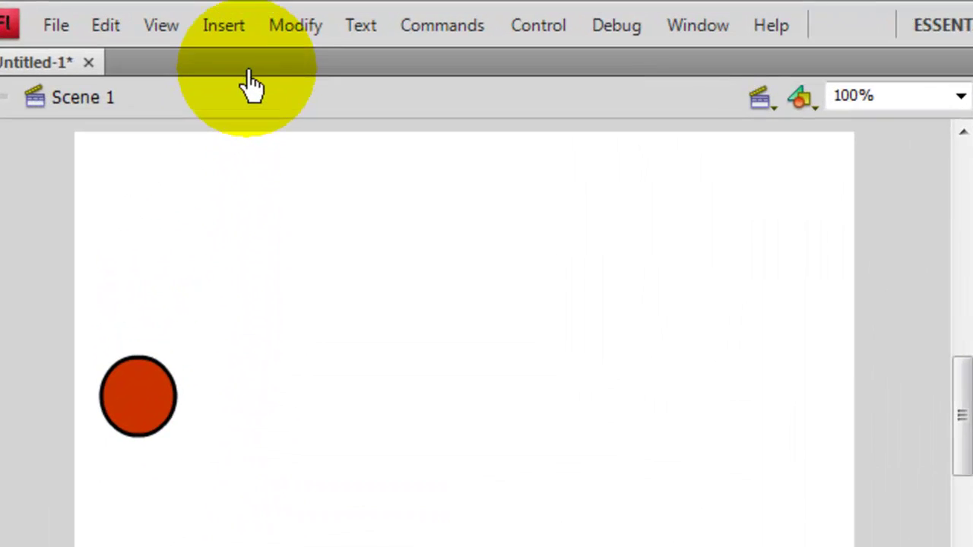
left_click(235, 13)
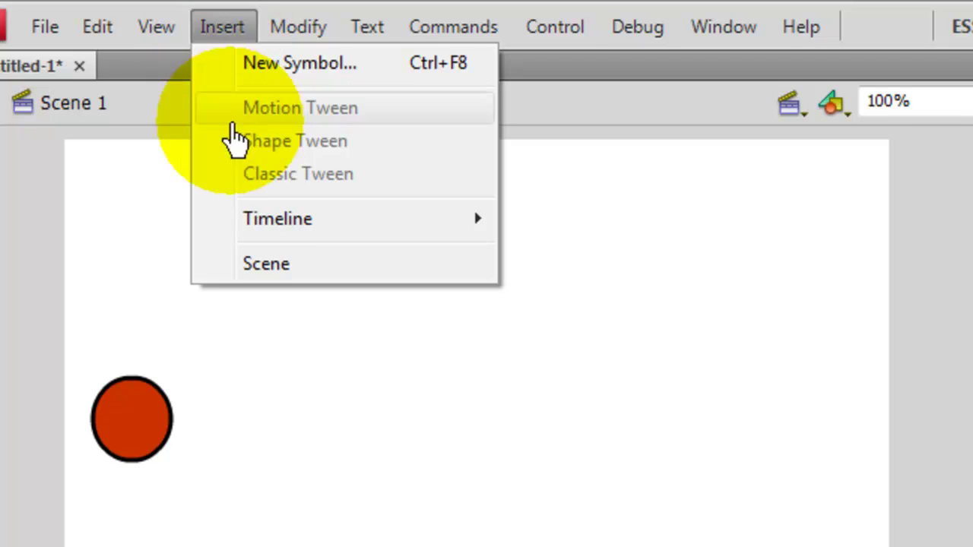
left_click(254, 234)
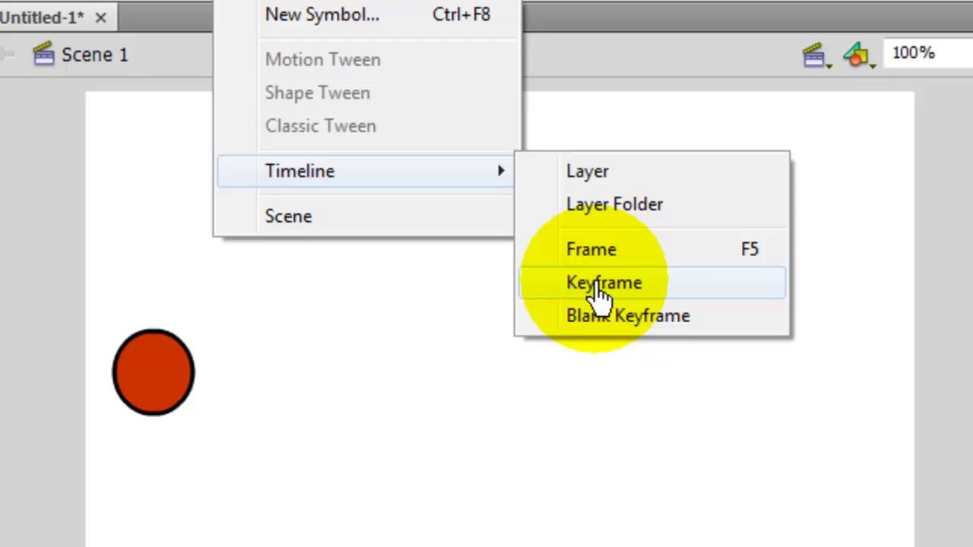
left_click(575, 335)
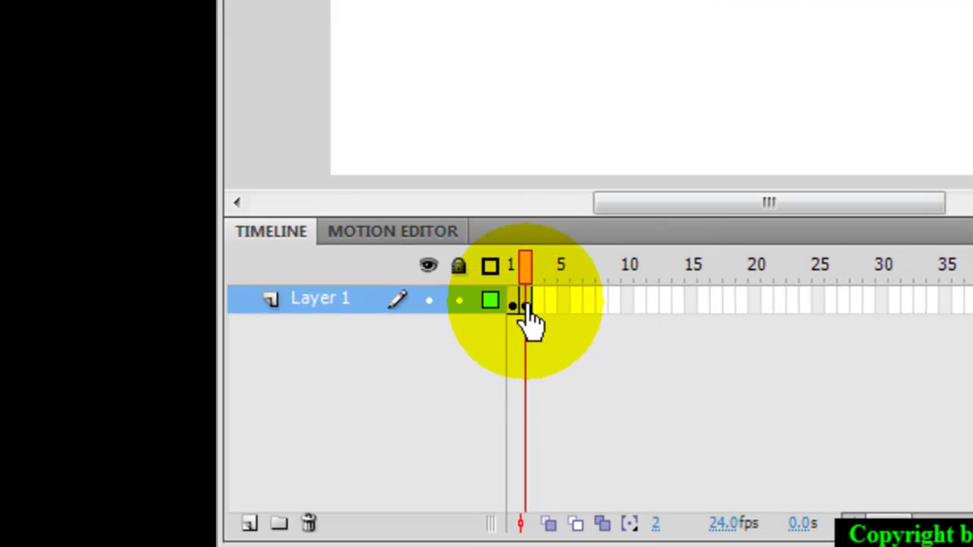
- Switch repeatedly between frames 1 and 2 of Layer 1 to compare the circle in both keyframes
left_click(511, 298)
left_click(526, 300)
left_click(513, 299)
left_click(526, 300)
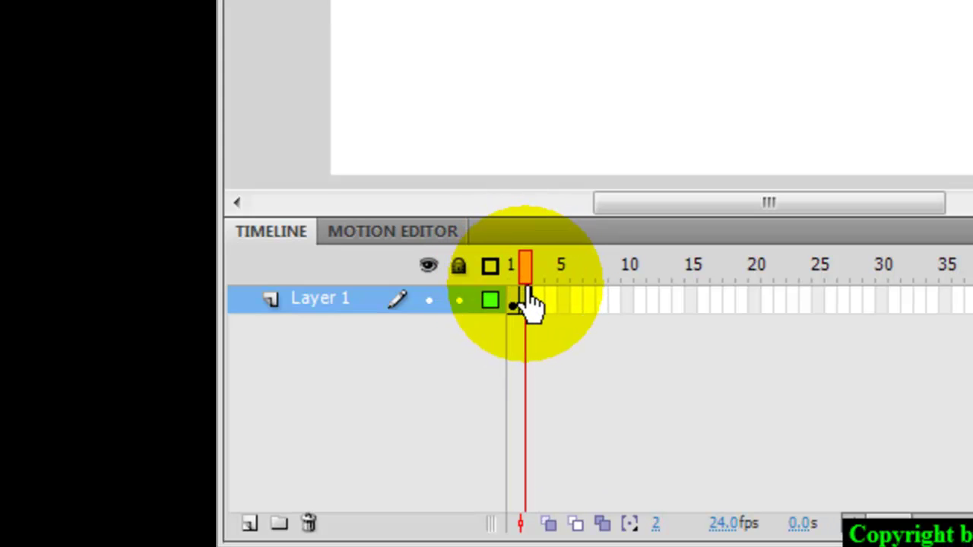
left_click(514, 301)
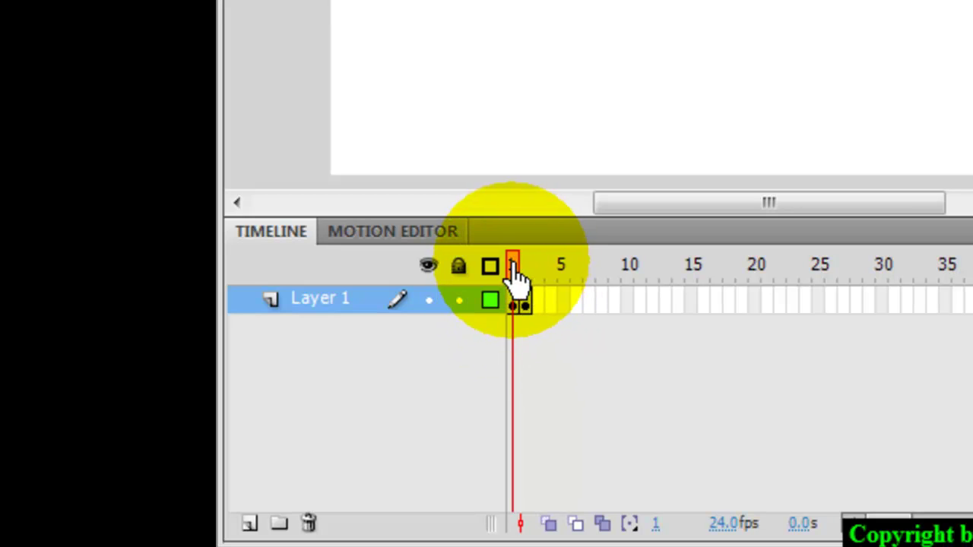
left_click(525, 266)
left_click(512, 266)
left_click(525, 267)
left_click(514, 289)
left_click(524, 293)
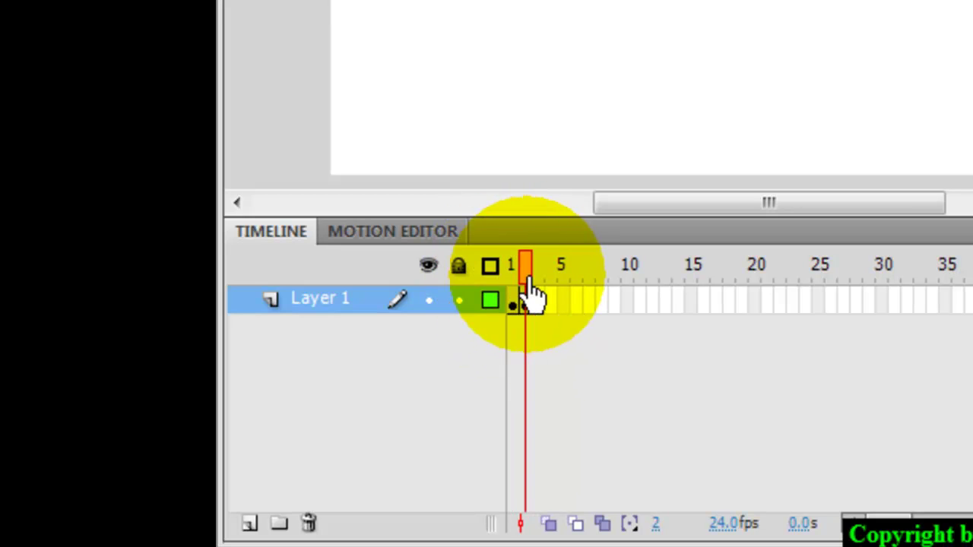
left_click(508, 298)
left_click(526, 301)
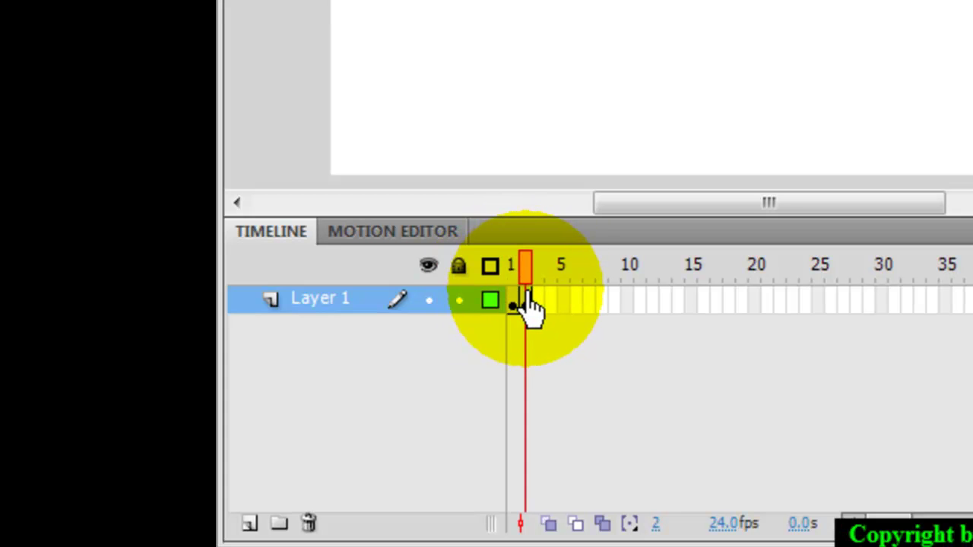
key("F6")
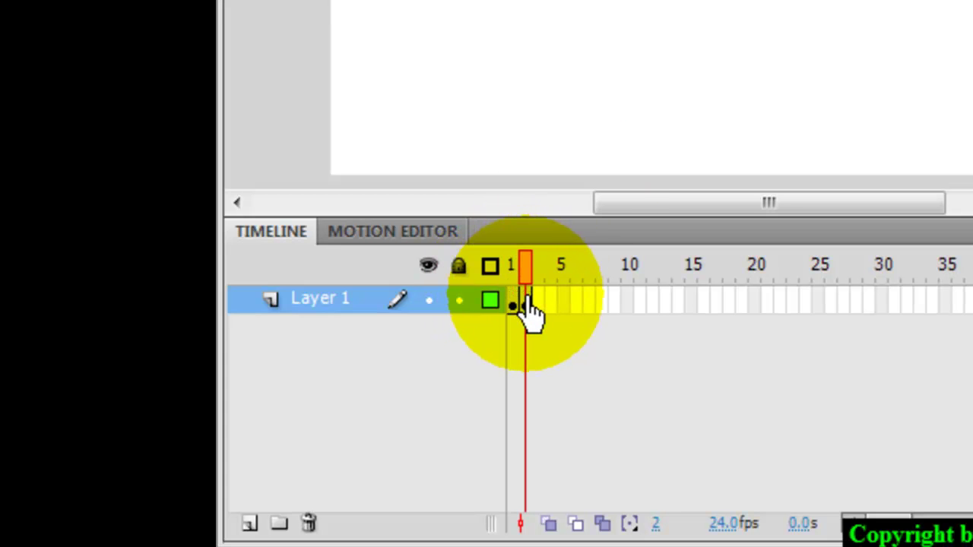
left_click(576, 89)
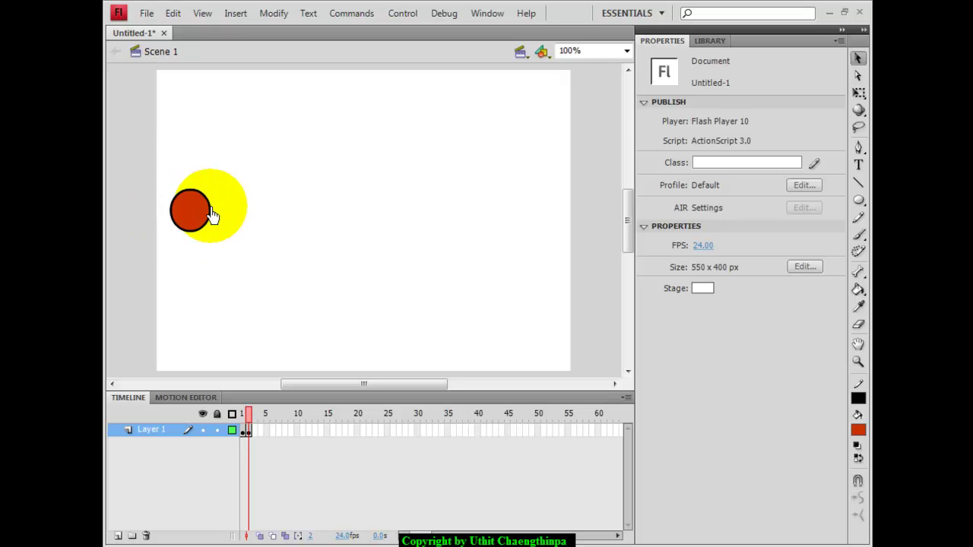
left_click(243, 416)
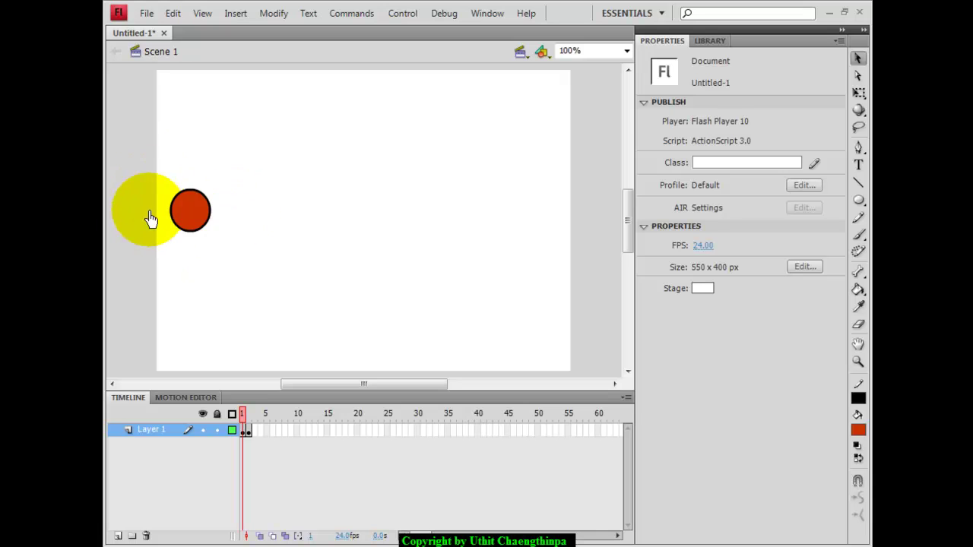
- Move the circle in frame 2 across to the stage's right edge and compare its position with frame 1
left_click(250, 425)
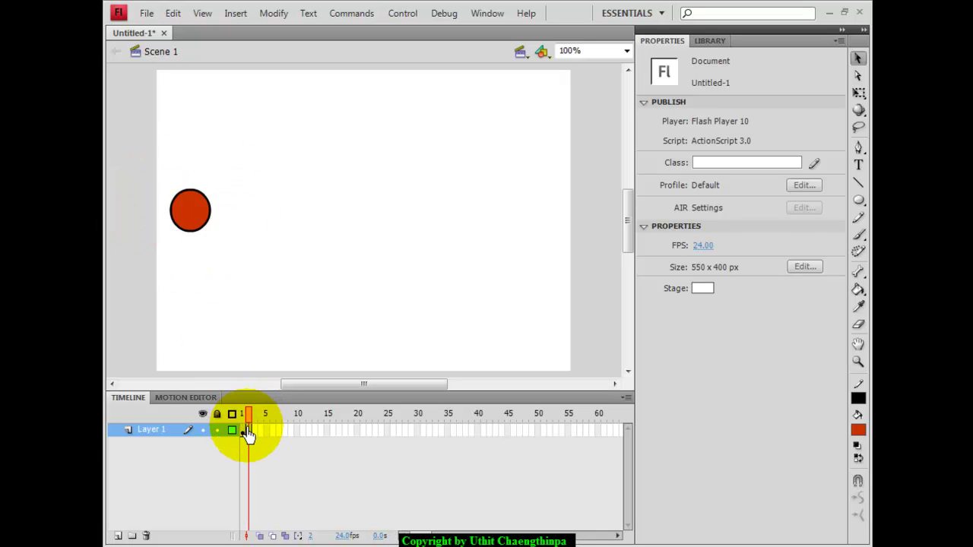
left_click(247, 432)
left_click(239, 279)
left_click_drag(168, 207, 219, 262)
left_click(220, 247)
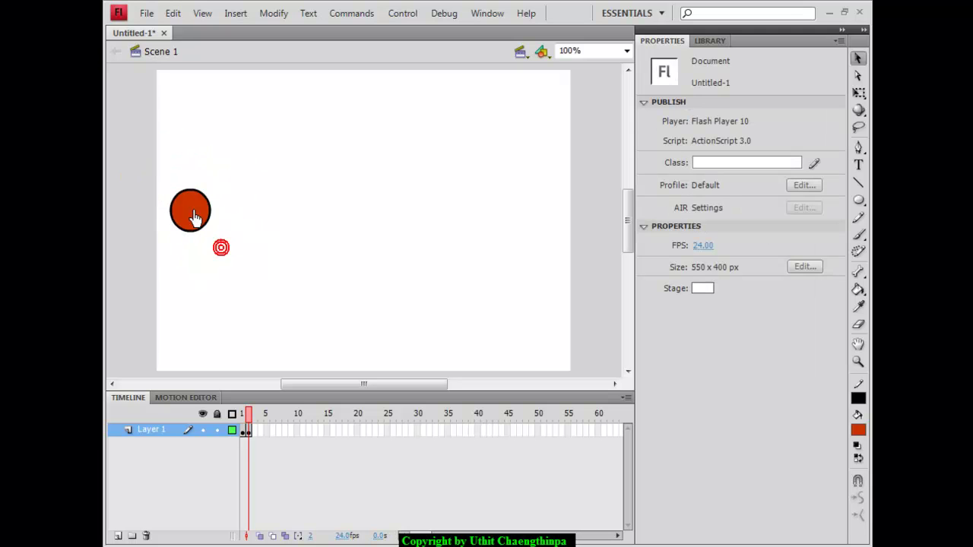
left_click(193, 210)
left_click_drag(192, 211, 536, 209)
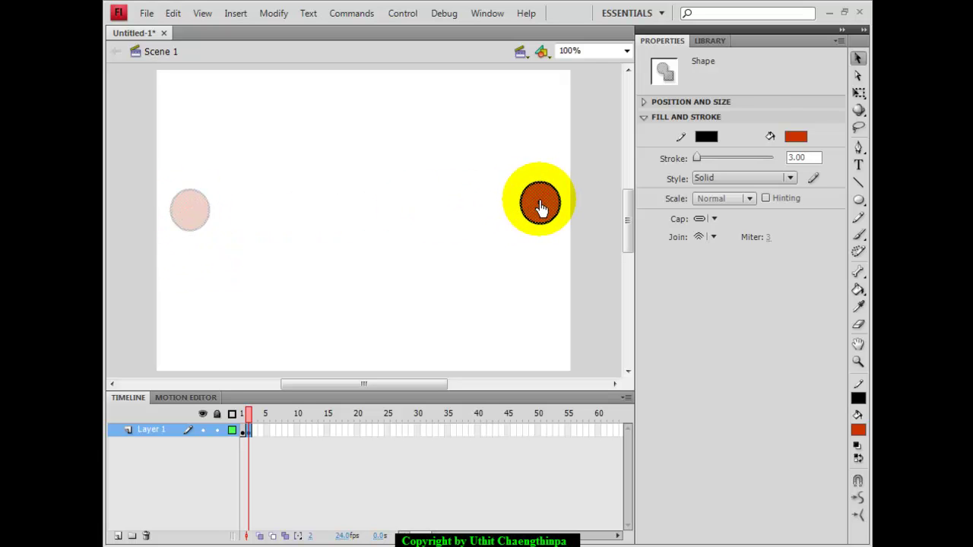
left_click(517, 263)
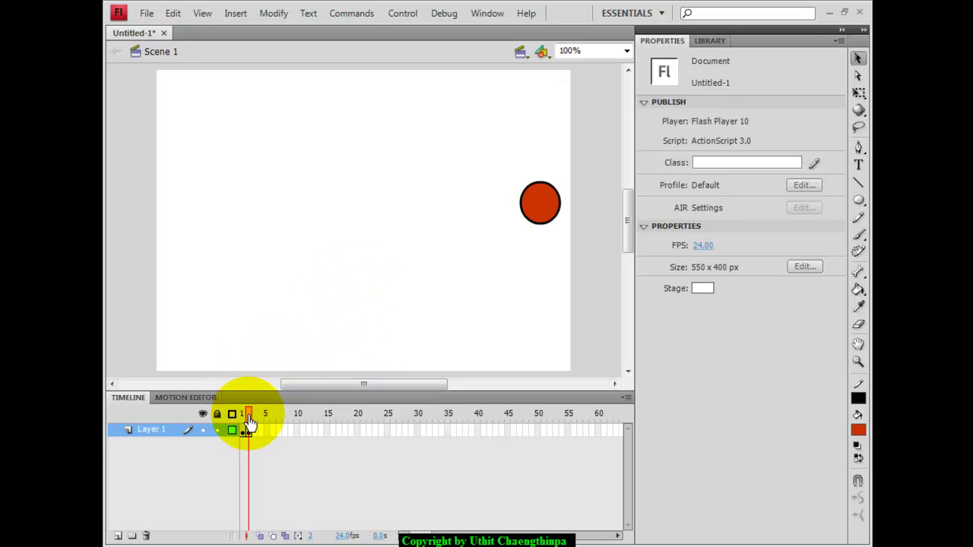
left_click_drag(250, 423, 243, 418)
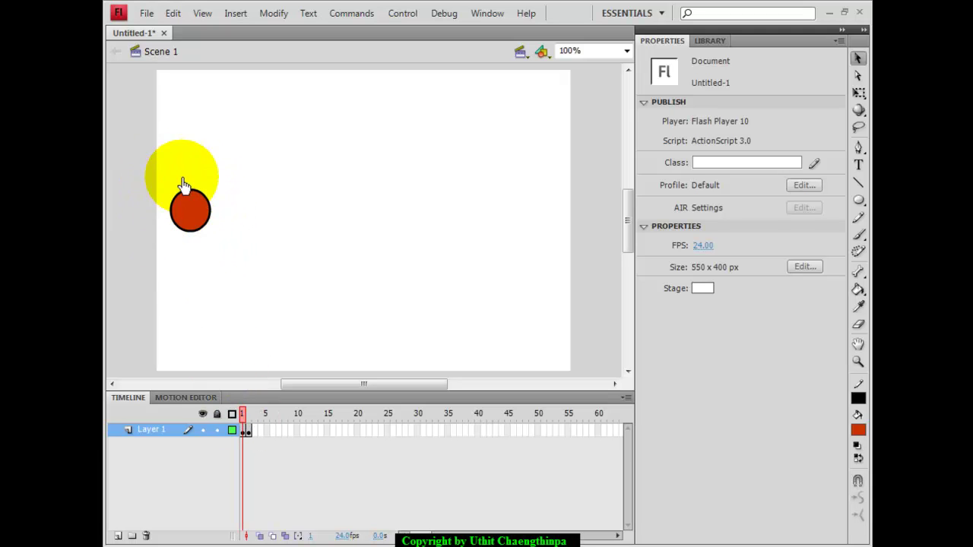
left_click(248, 416)
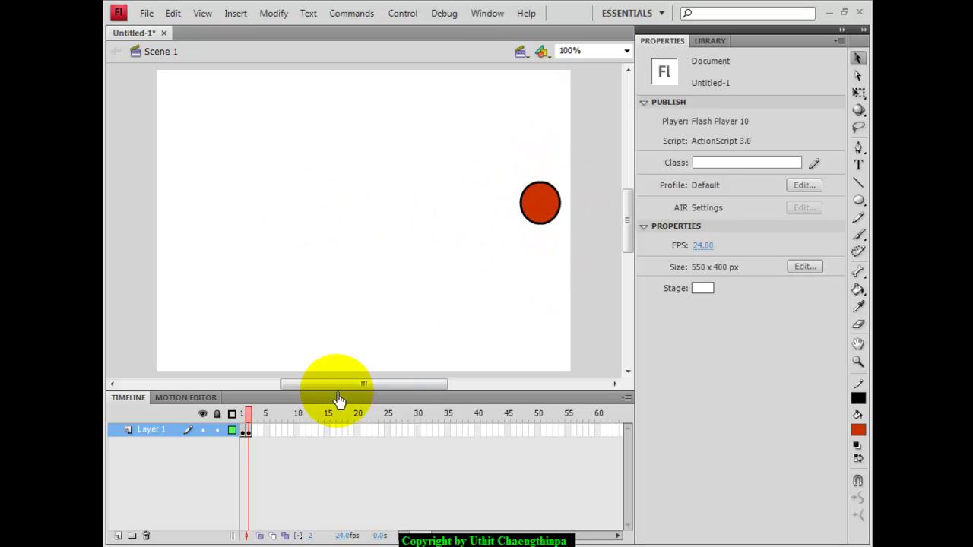
- Switch between frames 1 and 2 again to review the circle's two positions
left_click(242, 417)
left_click(250, 419)
left_click(243, 423)
left_click(251, 426)
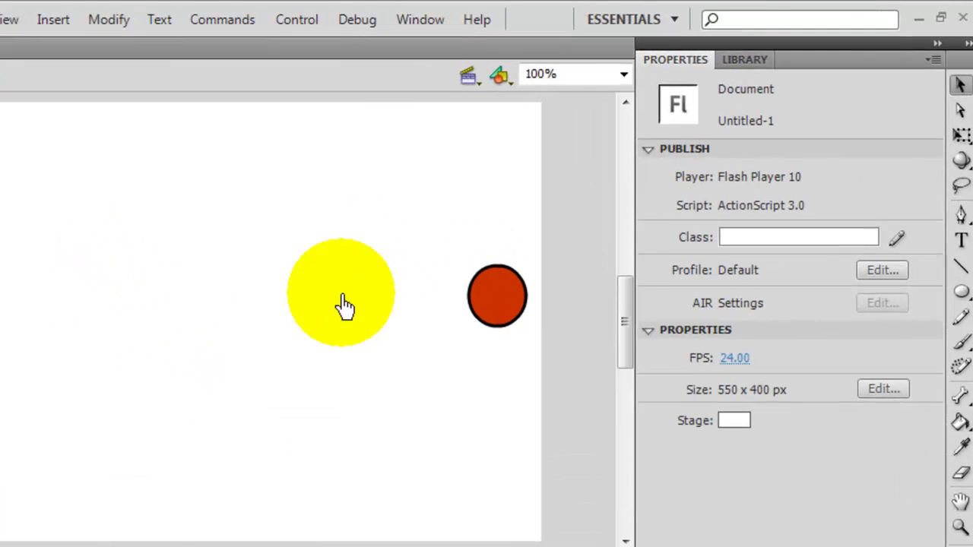
- Test the movie, close its preview window and check the circle's position in frames 1 and 2
left_click(283, 21)
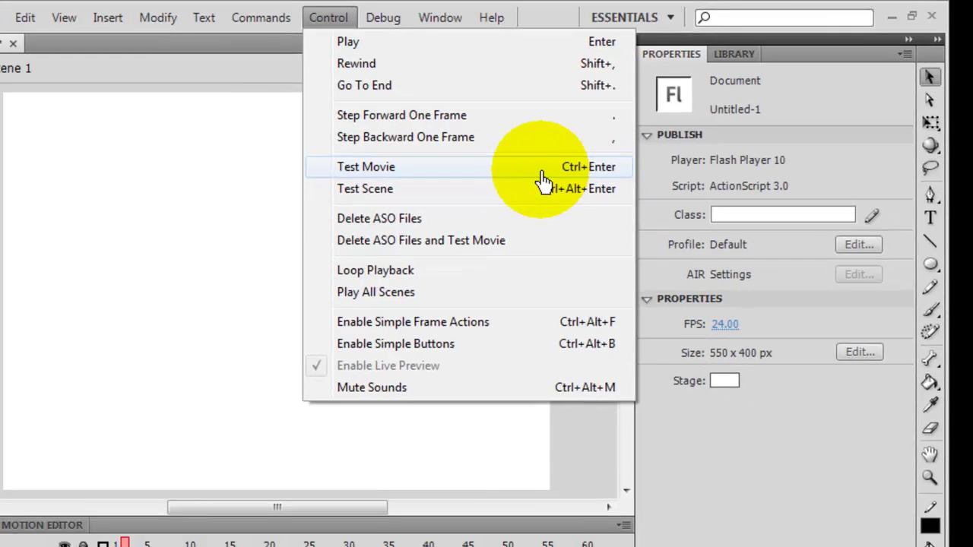
left_click(596, 195)
left_click_drag(402, 341, 605, 216)
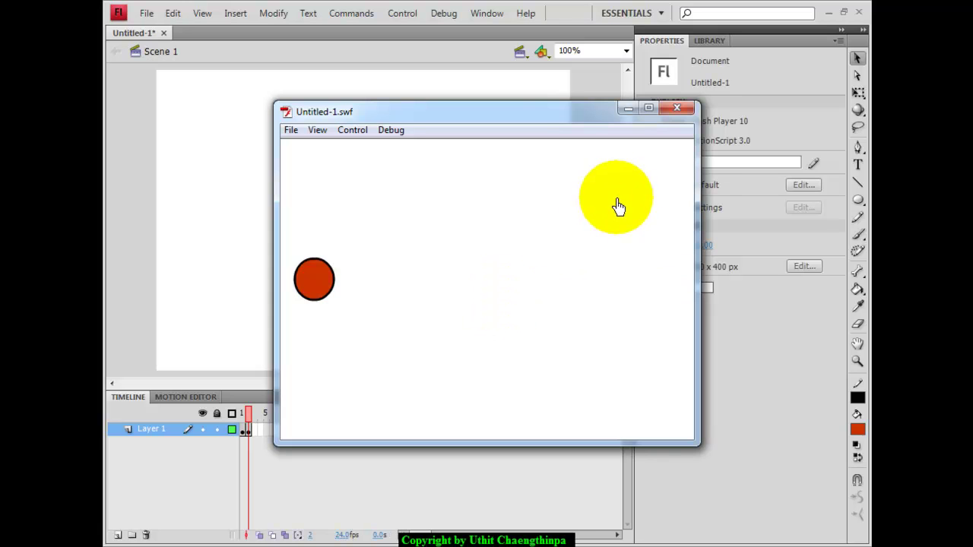
left_click(677, 108)
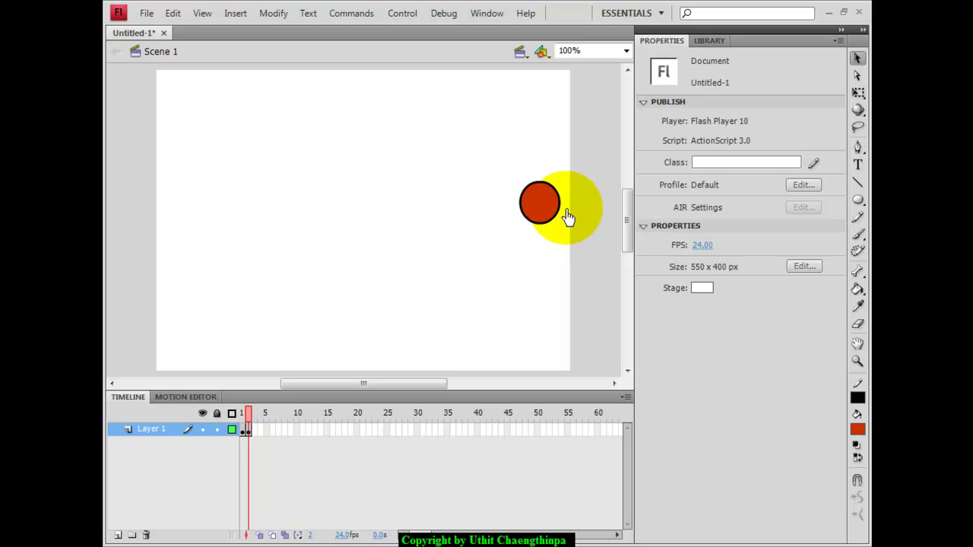
left_click(240, 430)
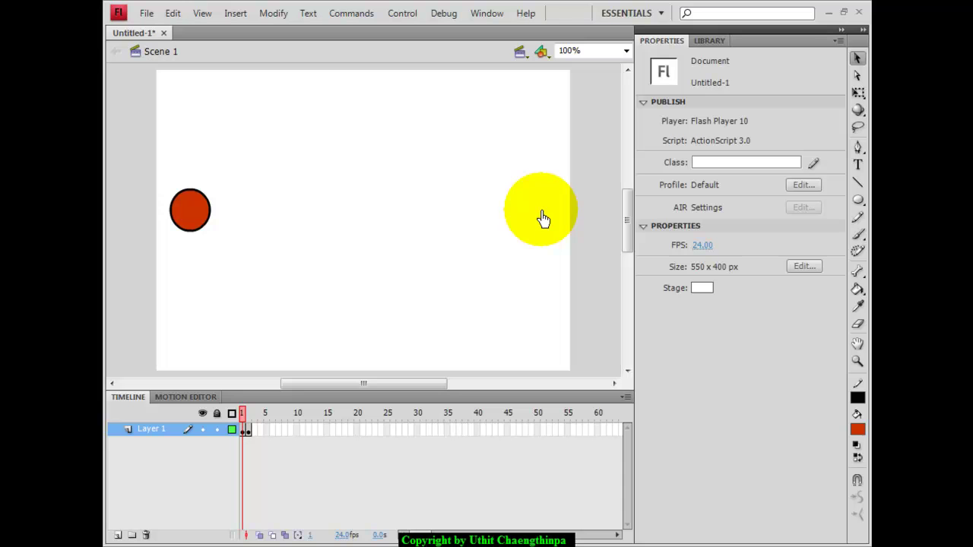
left_click(247, 414)
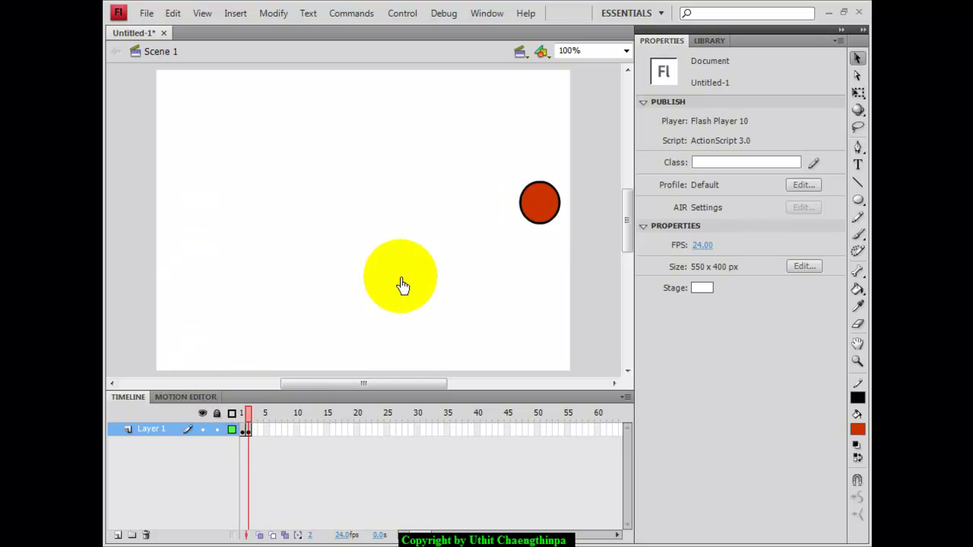
- Undo the circle's move in frame 2 and deselect the circle
left_click(173, 16)
left_click(174, 31)
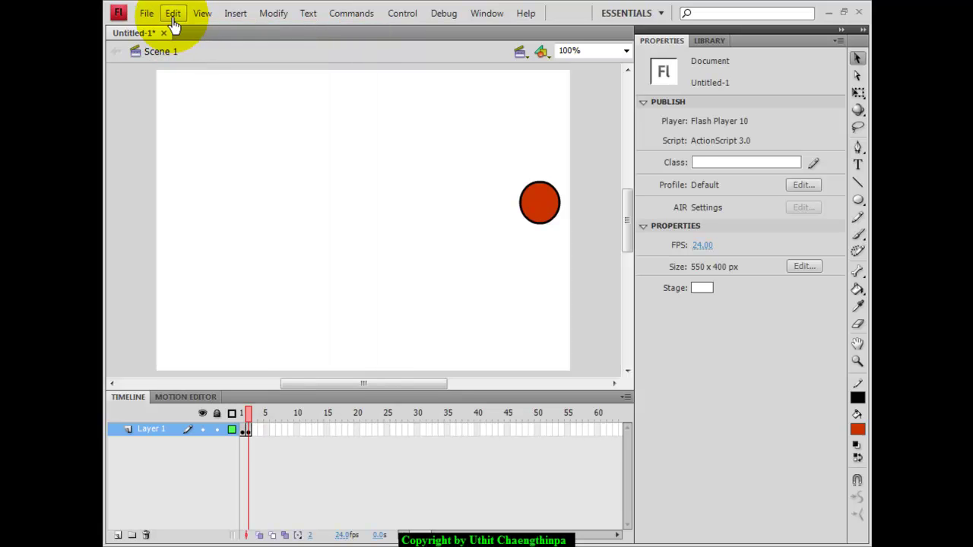
left_click(173, 23)
left_click(357, 34)
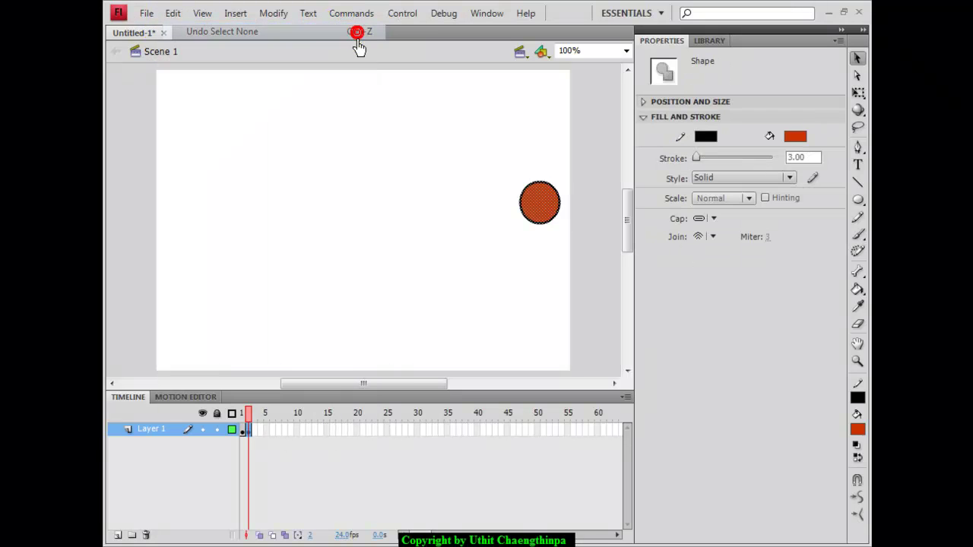
key("ctrl+z")
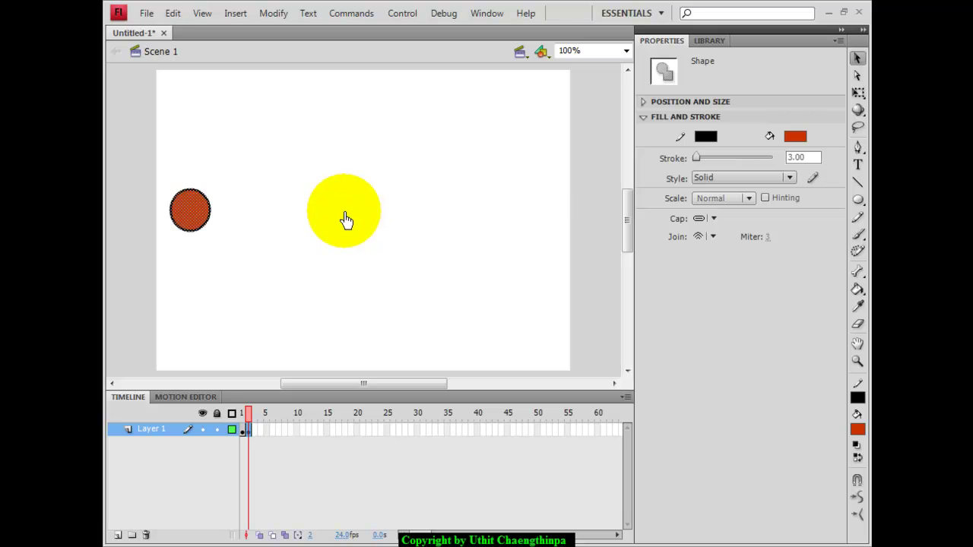
left_click(215, 273)
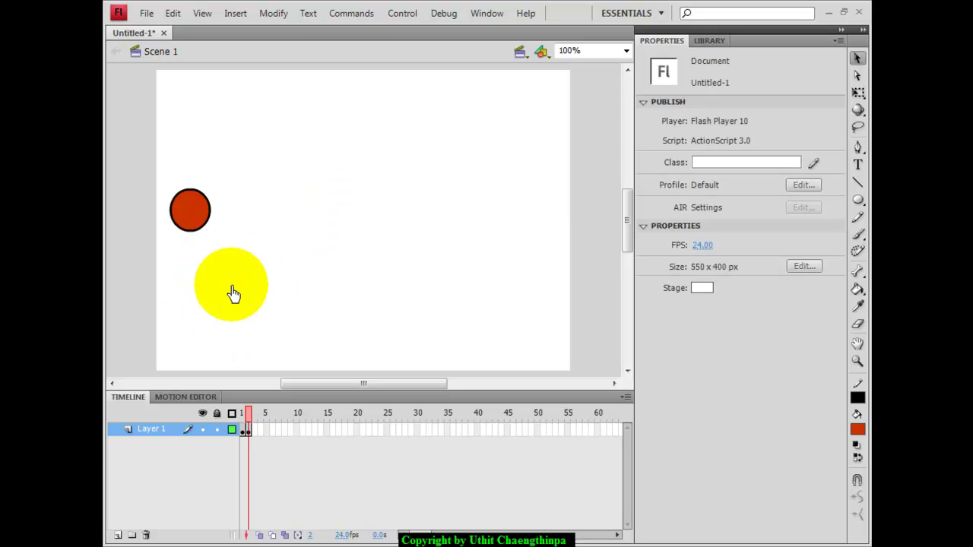
- Compare frames 1 and 2 and move the circle in frame 2 slightly to the right
left_click(246, 428)
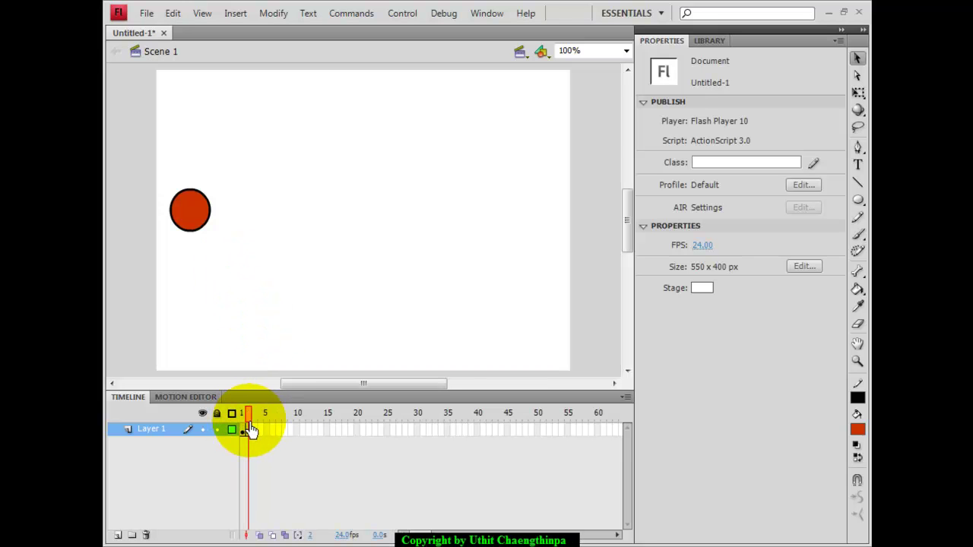
left_click(242, 420)
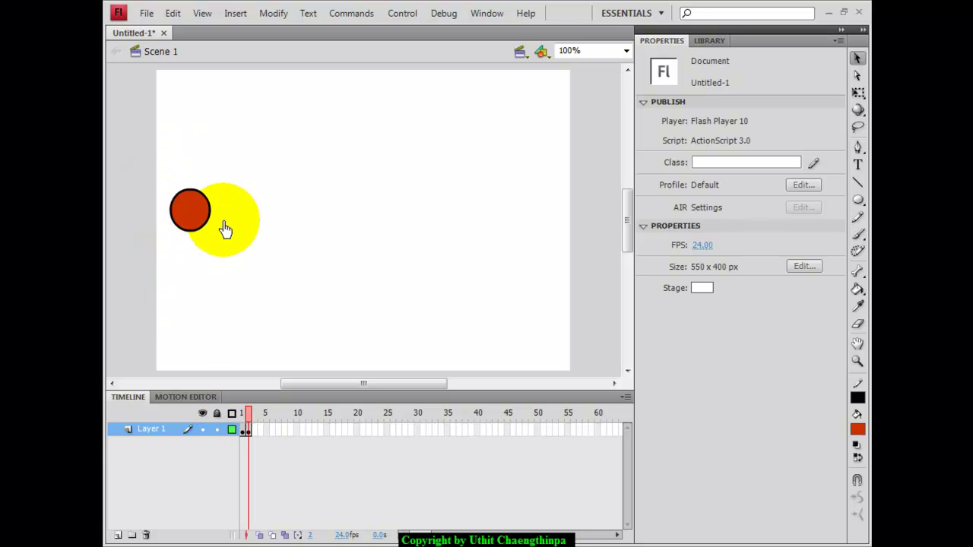
left_click(195, 218)
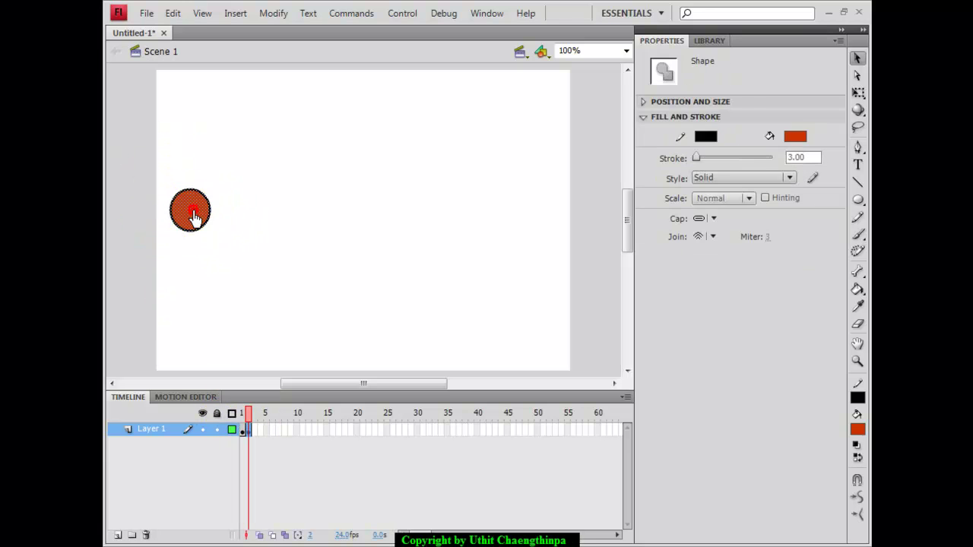
left_click_drag(192, 219, 204, 219)
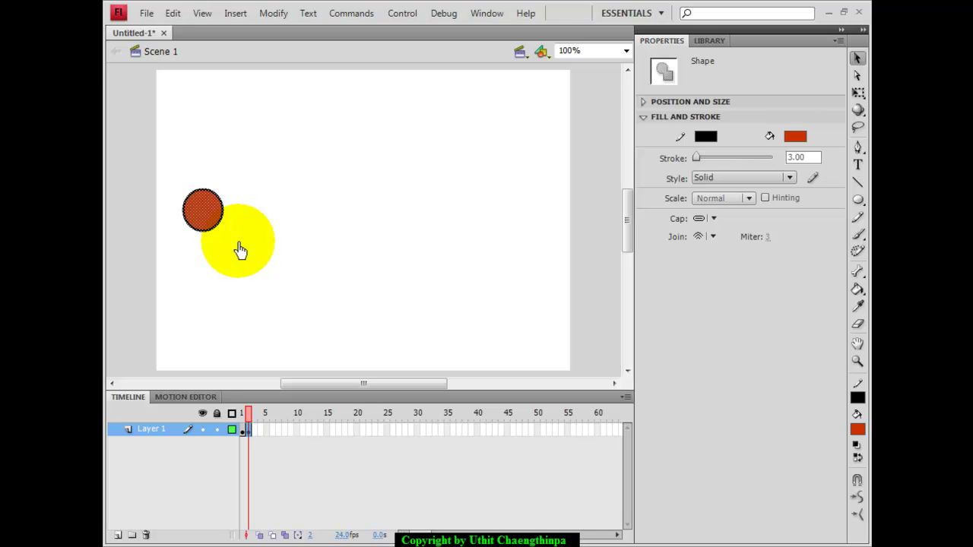
- Insert a keyframe at frame 3 of Layer 1 and shift its circle slightly further right
left_click(236, 18)
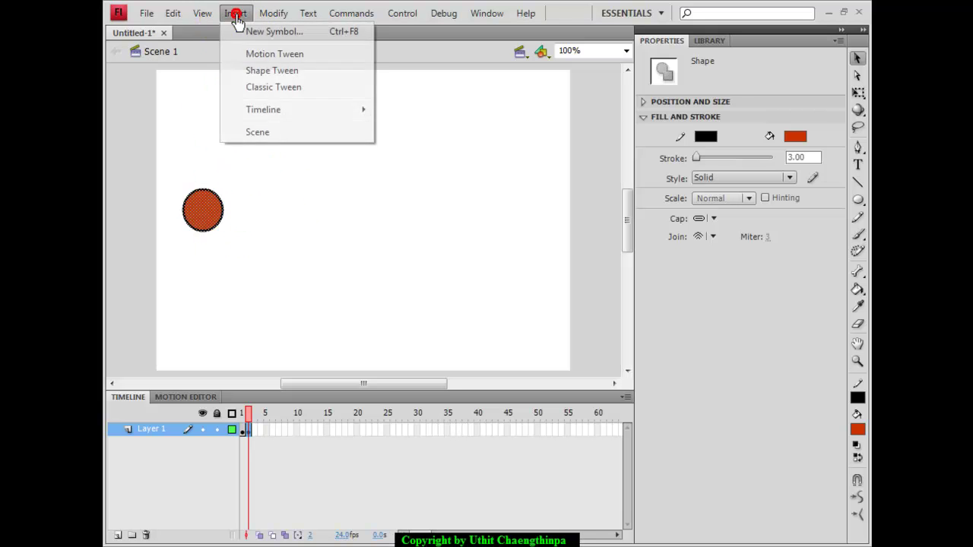
left_click(245, 108)
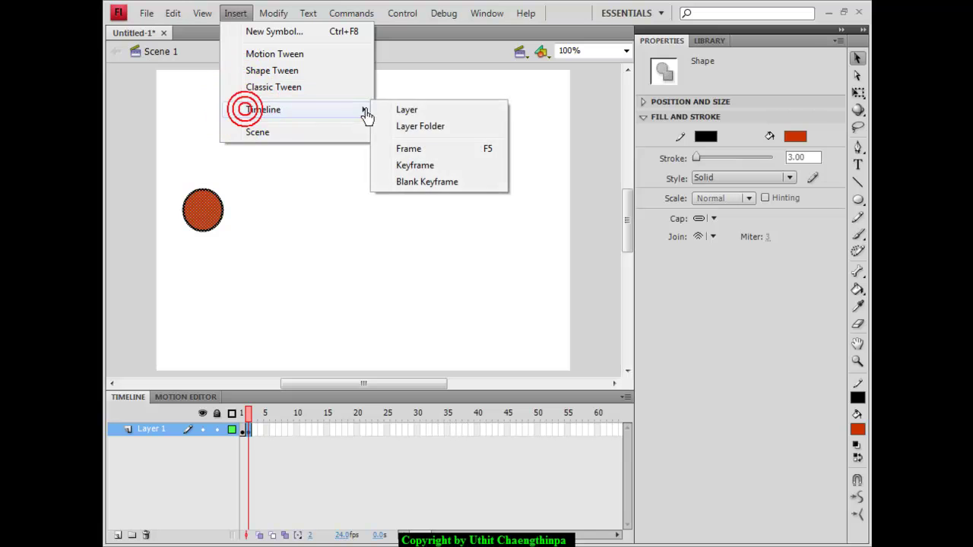
left_click(403, 166)
left_click(173, 178)
left_click(214, 210)
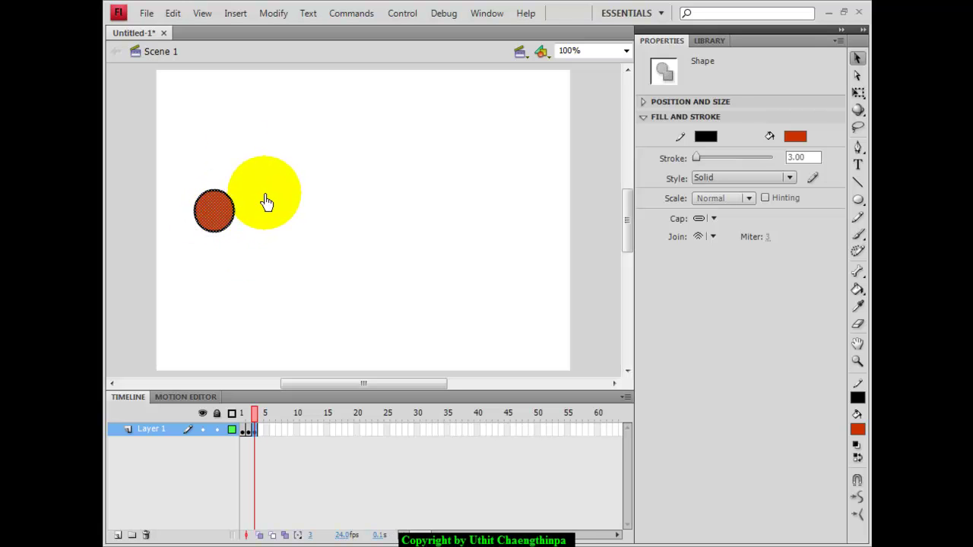
- Insert a keyframe at frame 4 of Layer 1 and shift its circle slightly further right
left_click(235, 13)
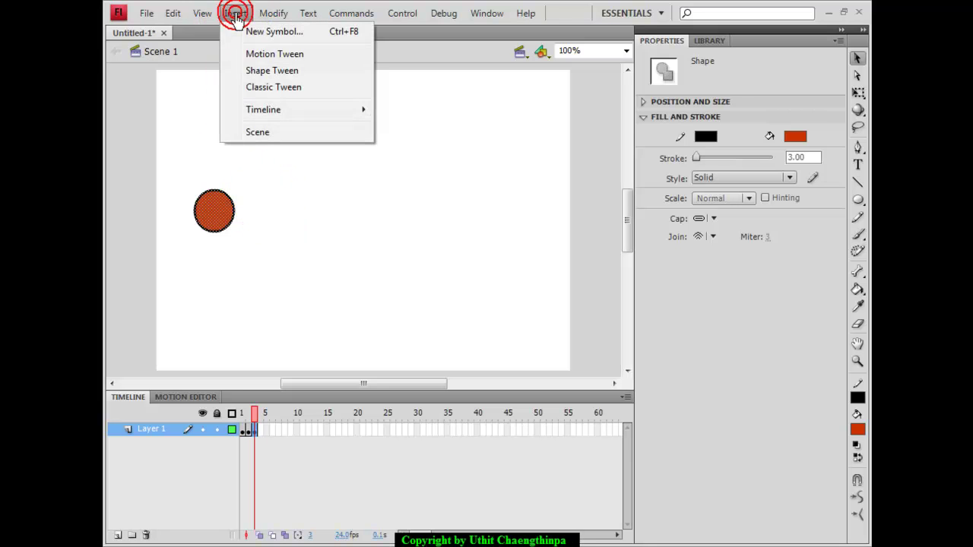
left_click(253, 109)
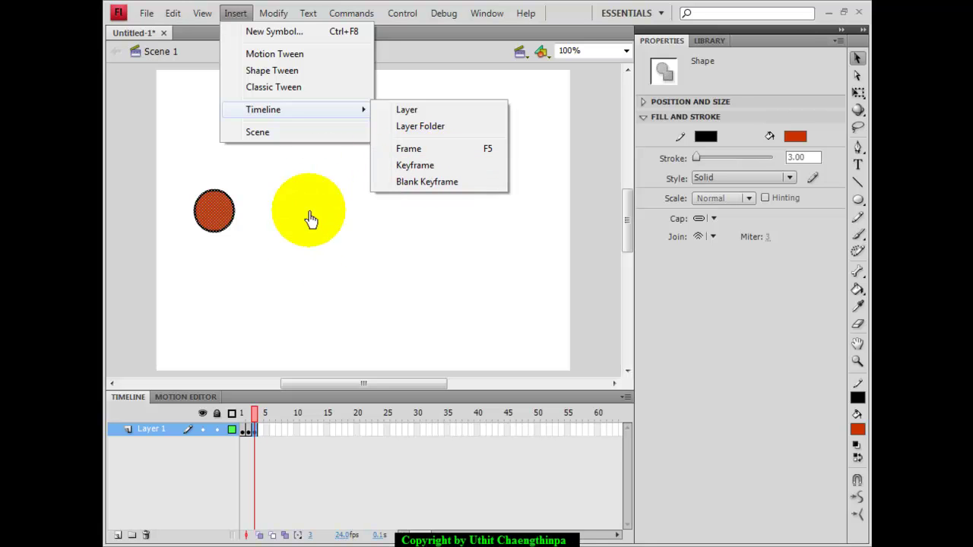
right_click(260, 440)
left_click(258, 440)
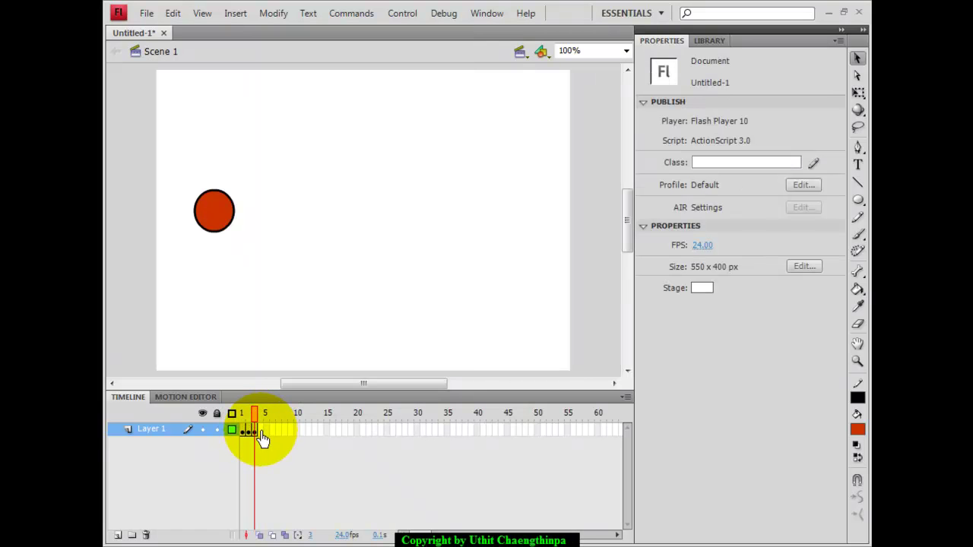
right_click(260, 440)
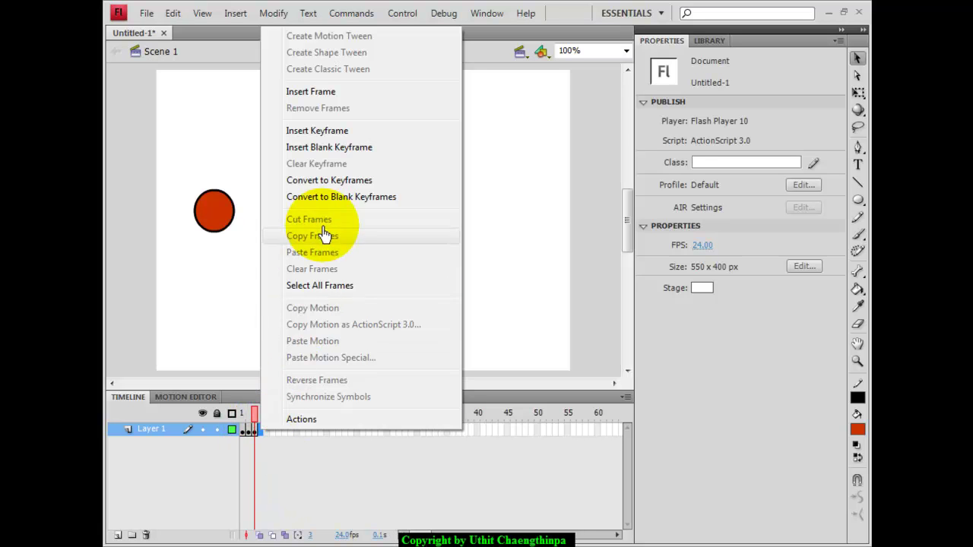
left_click(319, 133)
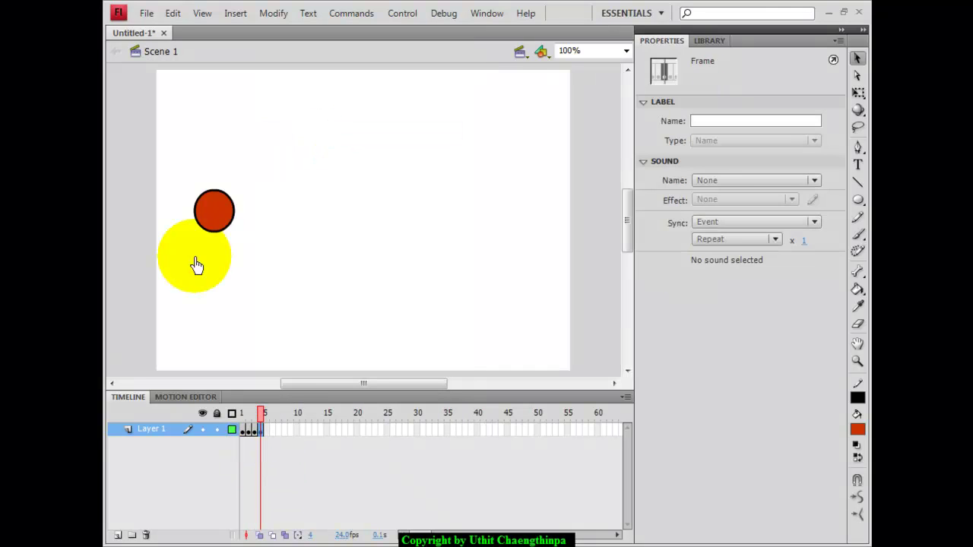
left_click_drag(185, 178, 236, 219)
- Insert a keyframe at frame 5 of Layer 1 and shift its circle slightly further right
right_click(266, 430)
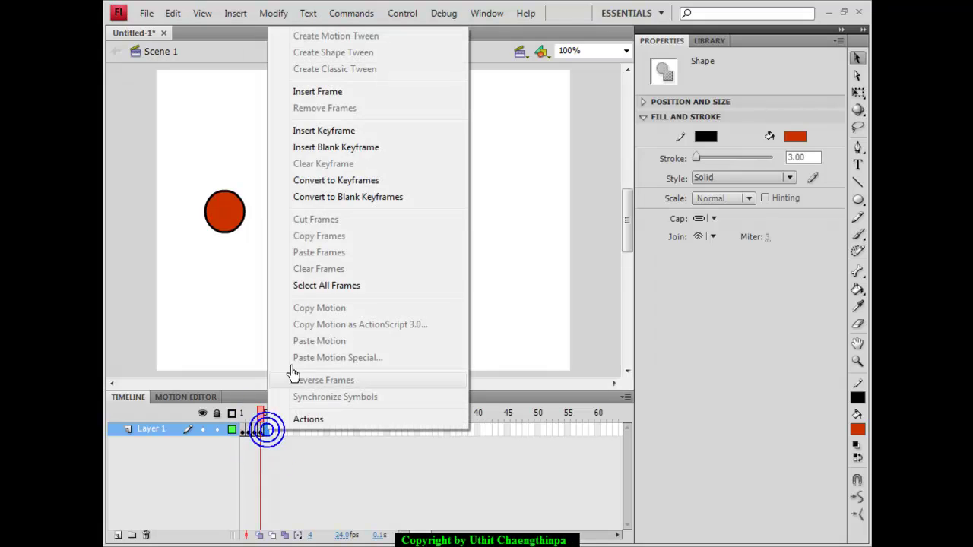
left_click(324, 131)
left_click_drag(186, 180, 268, 263)
left_click_drag(228, 215, 259, 264)
mouse_move(267, 428)
left_mouse_down()
mouse_move(232, 419)
mouse_move(270, 427)
left_mouse_up()
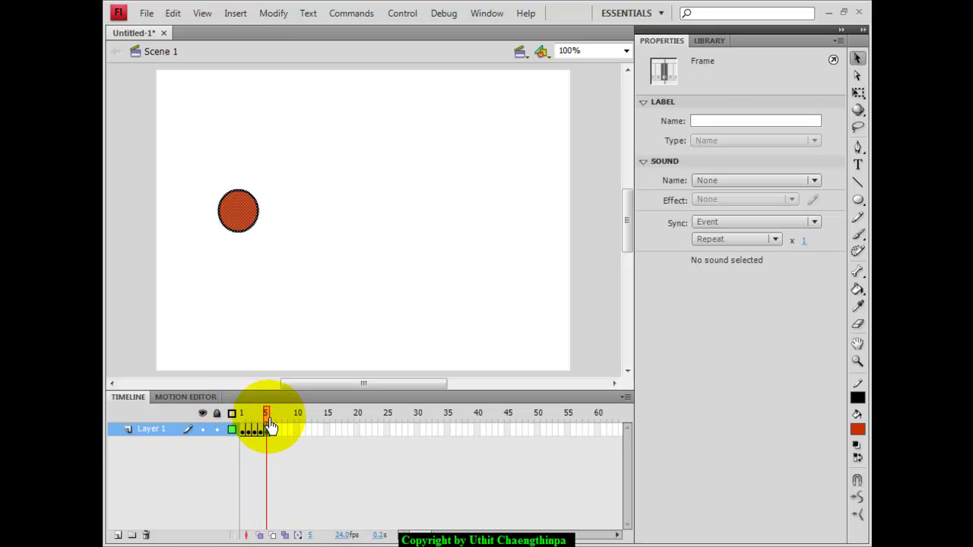
- Insert a keyframe at frame 6 of Layer 1 and shift its circle slightly further right
left_click(235, 13)
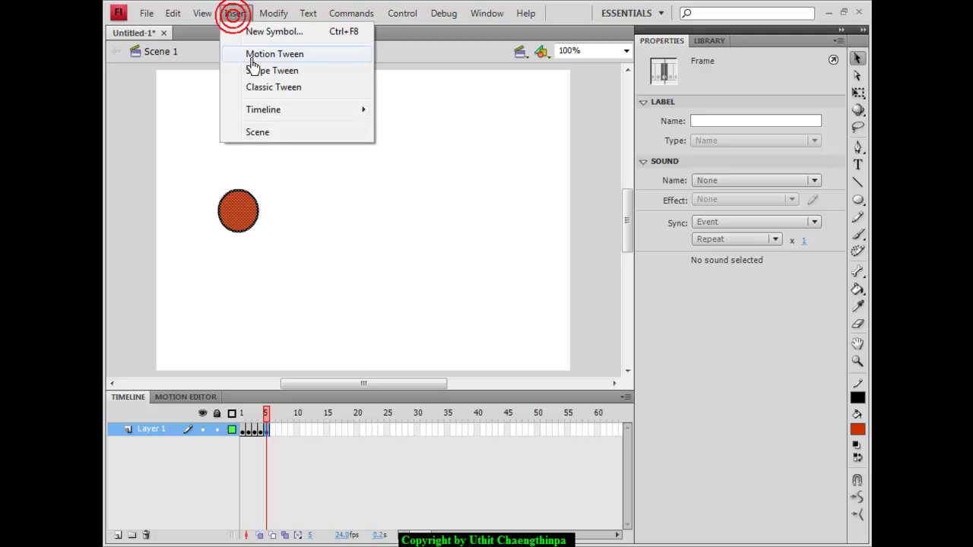
mouse_move(343, 112)
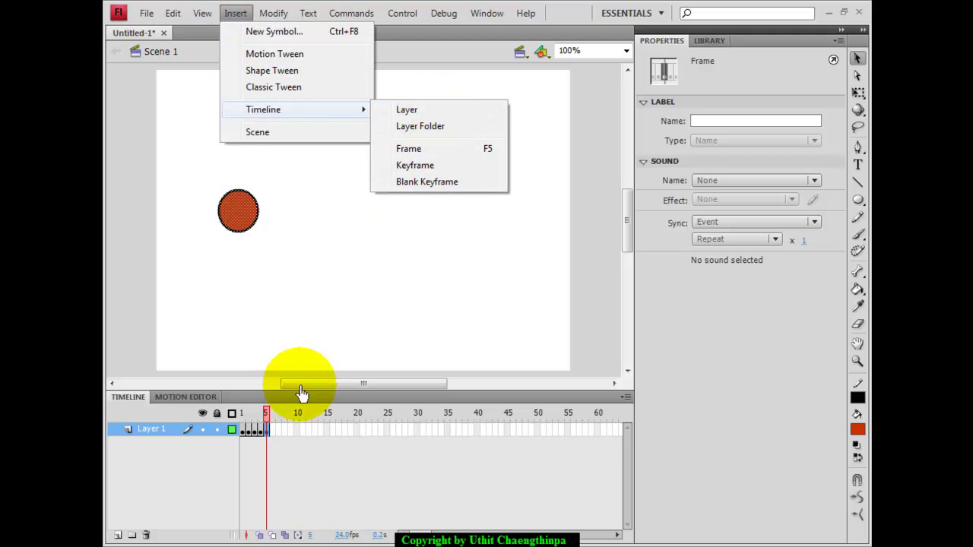
right_click(271, 434)
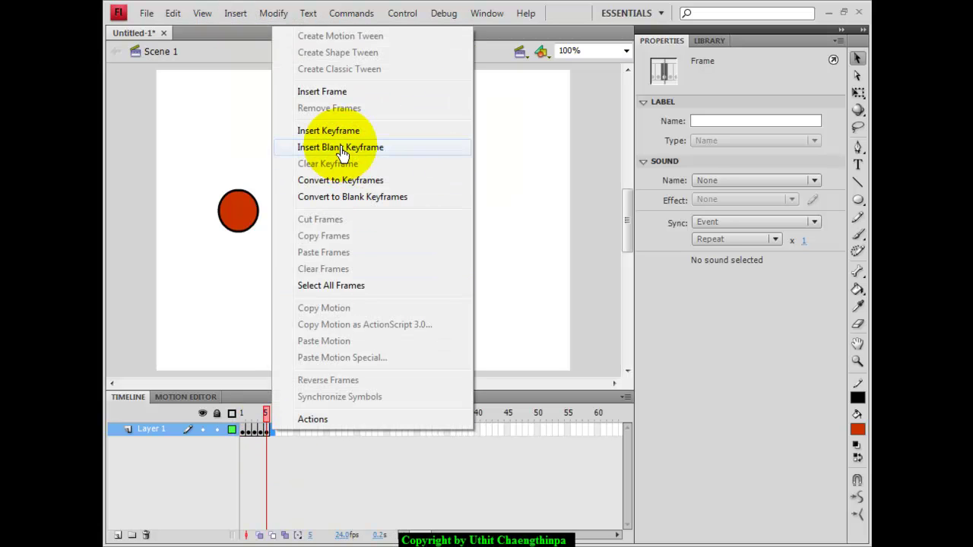
left_click(277, 460)
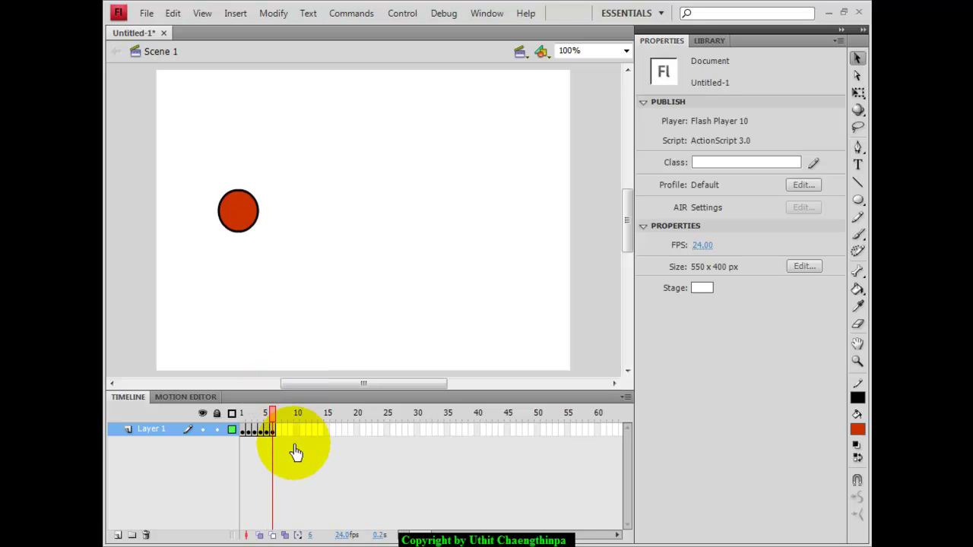
left_click(203, 177)
left_click(245, 214)
left_click(246, 214)
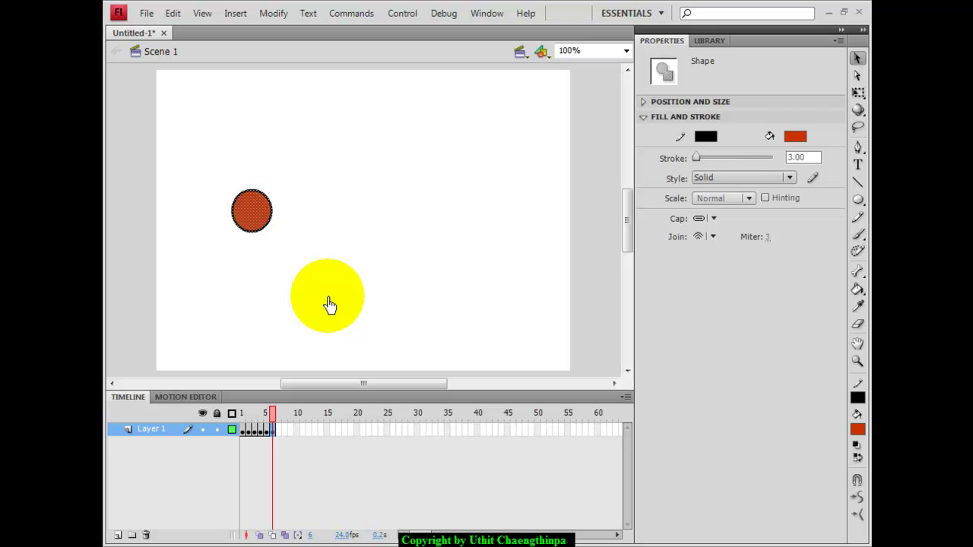
- Insert a keyframe at frame 7 of Layer 1 and shift its circle slightly further right
key("F6")
left_click(219, 169)
left_click_drag(260, 214, 274, 220)
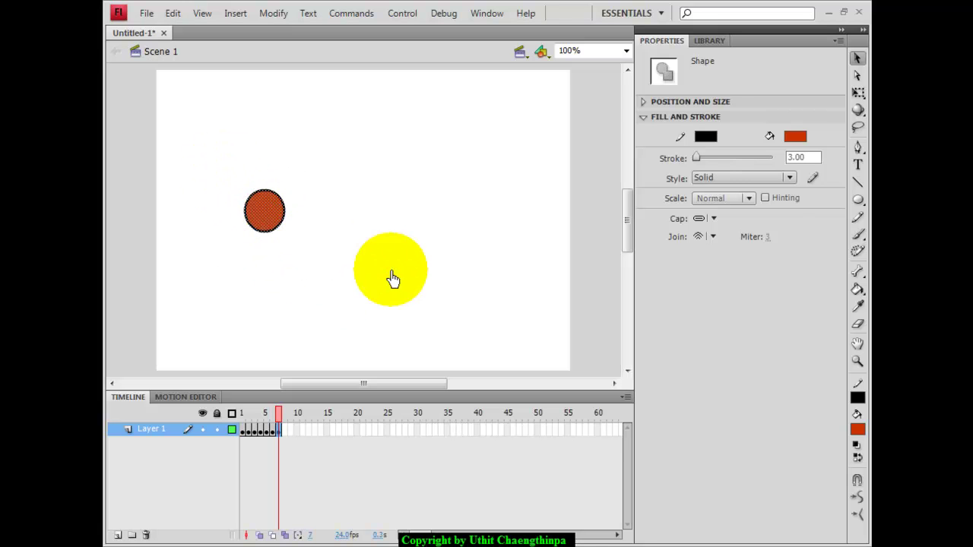
- Keep inserting keyframes from frame 8 up to frame 26, shifting the circle slightly further right in each one
left_click_drag(228, 177, 315, 254)
key("F6")
mouse_move(273, 220)
left_mouse_down()
mouse_move(287, 220)
mouse_move(335, 274)
left_mouse_up()
left_click(330, 250)
key("F6")
left_click(285, 218)
left_click_drag(286, 218, 292, 217)
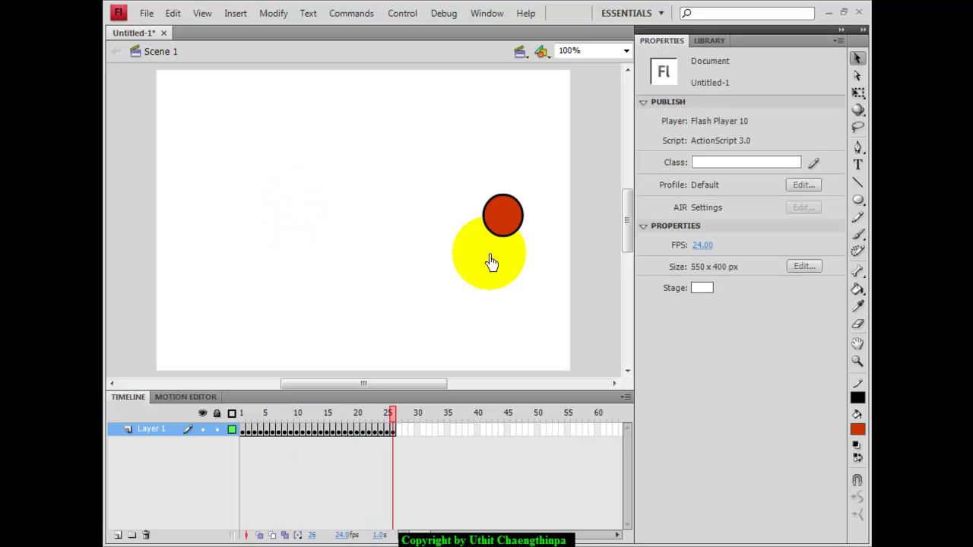
- Shift the circle further right in frame 26, and insert a keyframe at frame 27 with the circle moved slightly beyond that
left_click_drag(474, 178, 584, 298)
left_click_drag(517, 230, 531, 226)
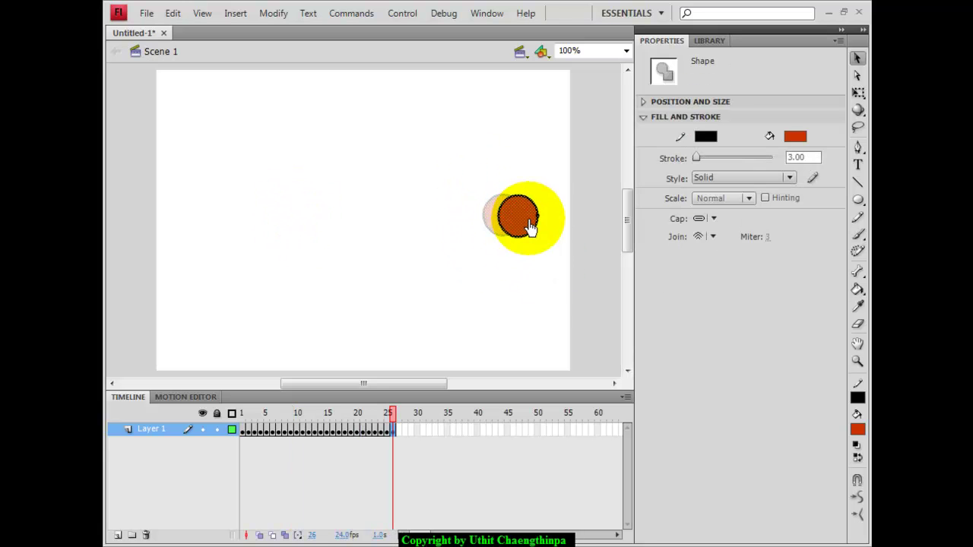
key("F6")
left_click_drag(489, 180, 554, 261)
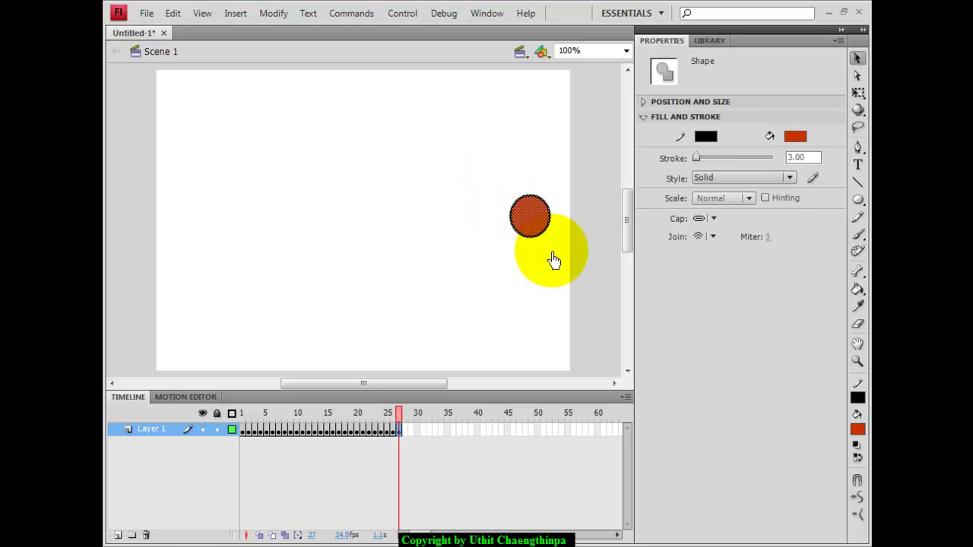
- Insert a keyframe at frame 28, move its circle next to the stage's right edge and deselect it
left_click(535, 221)
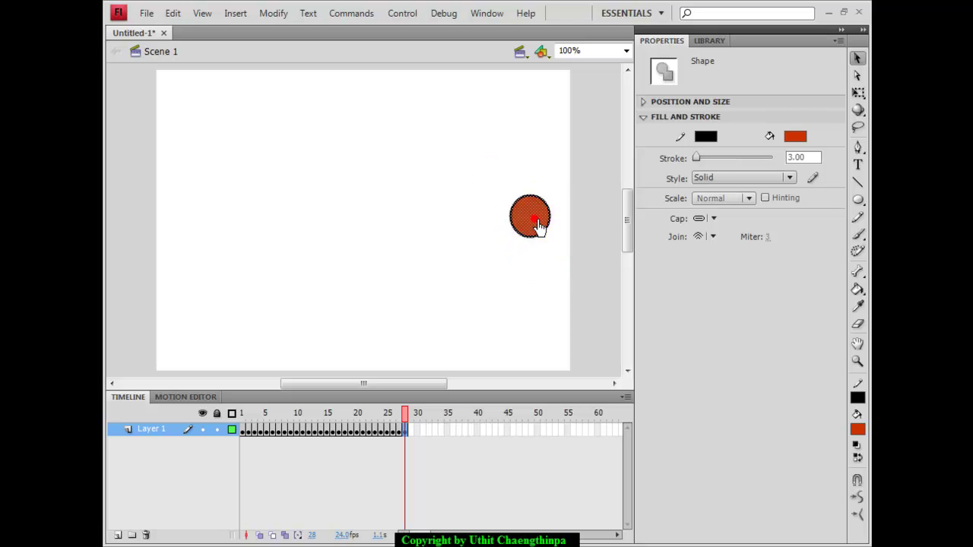
left_click_drag(539, 221, 550, 230)
left_click(551, 252)
left_click(528, 286)
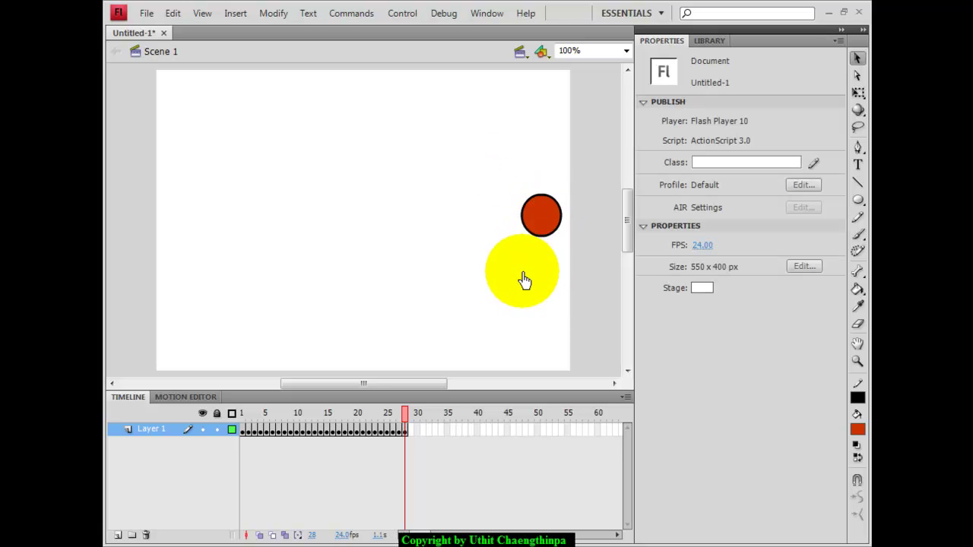
- Play the 28-frame animation on the stage, run Test Movie to preview it, and close the preview window
key("Return")
key("Return")
left_click(403, 13)
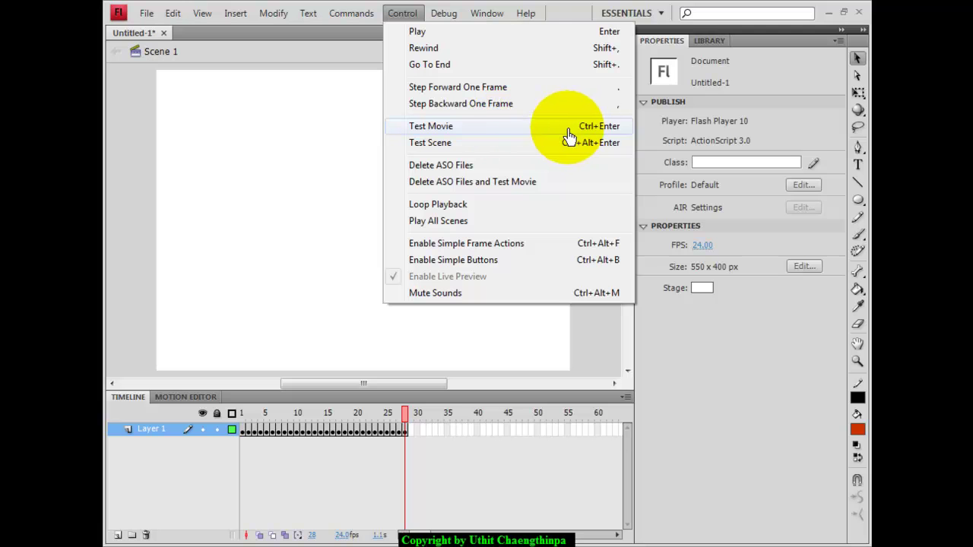
left_click(475, 133)
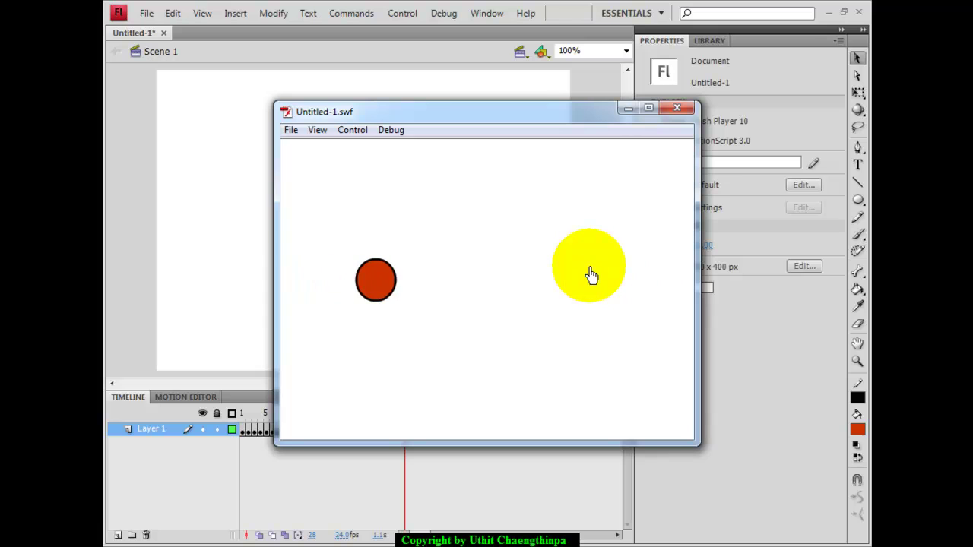
left_click_drag(438, 121, 369, 51)
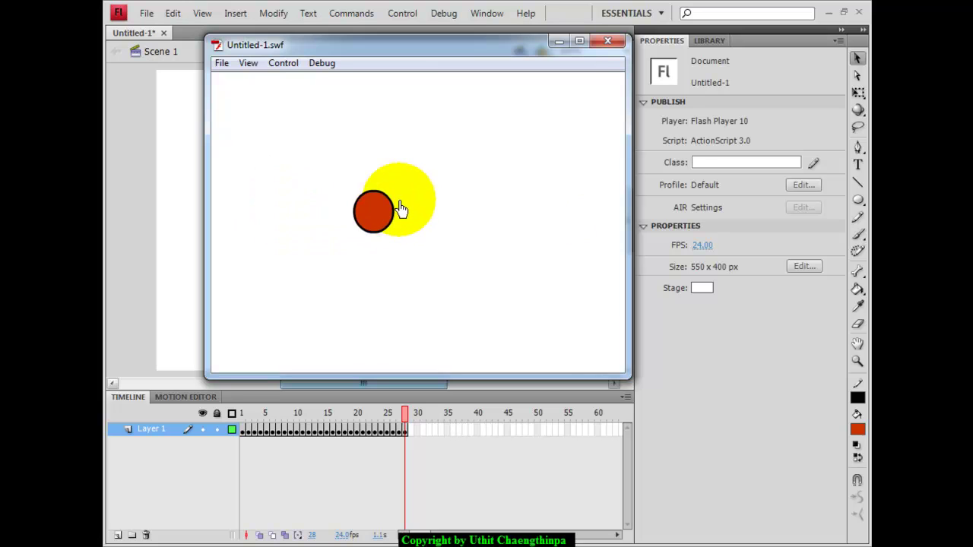
left_click(602, 40)
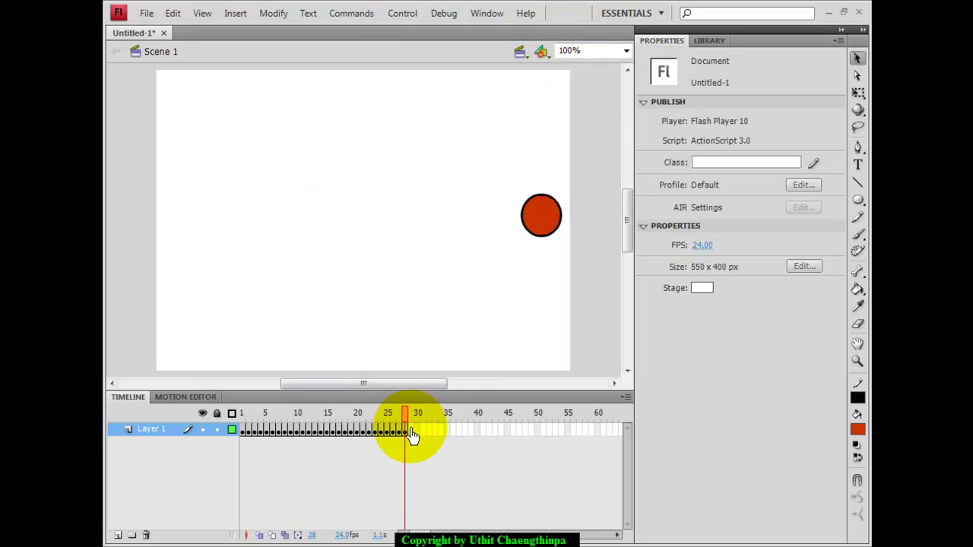
- Insert keyframes at frames 29, 30 and 31 of Layer 1, shifting the circle slightly back to the left in each
left_click(539, 211)
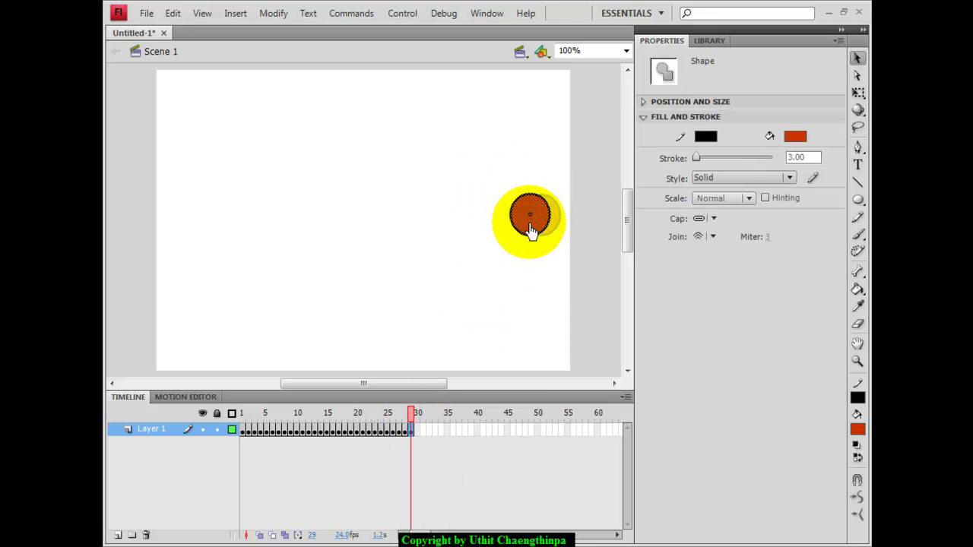
key("F6")
left_click(535, 225)
key("F6")
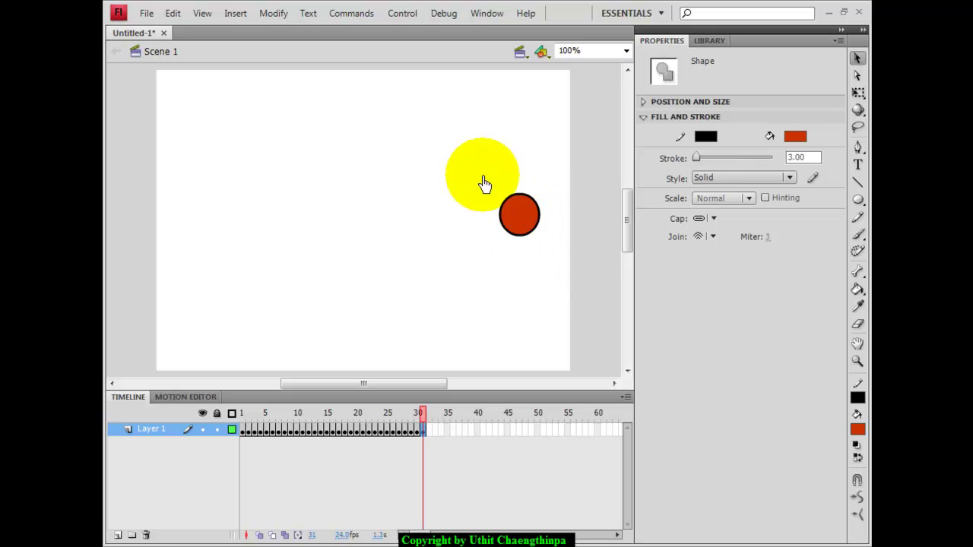
left_click(530, 233)
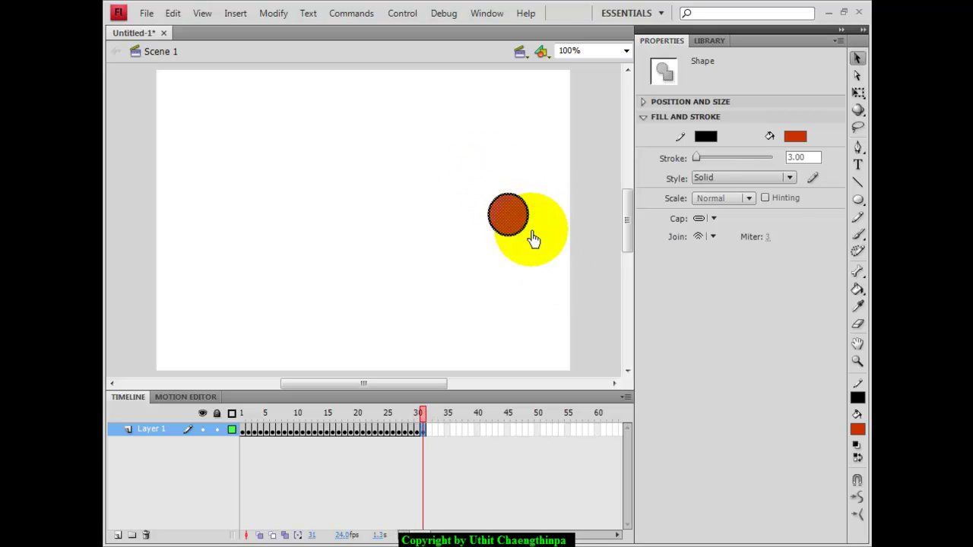
- Keep inserting keyframes from frame 32 up to frame 54, shifting the circle slightly further left in each, and deselect it
left_click(464, 169)
left_click_drag(510, 231, 498, 232)
left_click_drag(462, 176, 543, 275)
left_click_drag(502, 228, 492, 230)
left_click(451, 172)
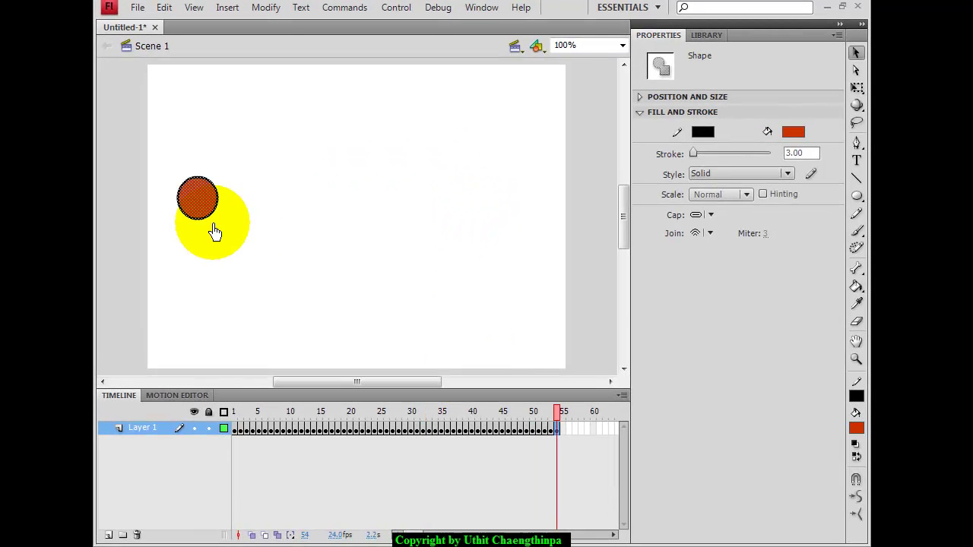
left_click(215, 232)
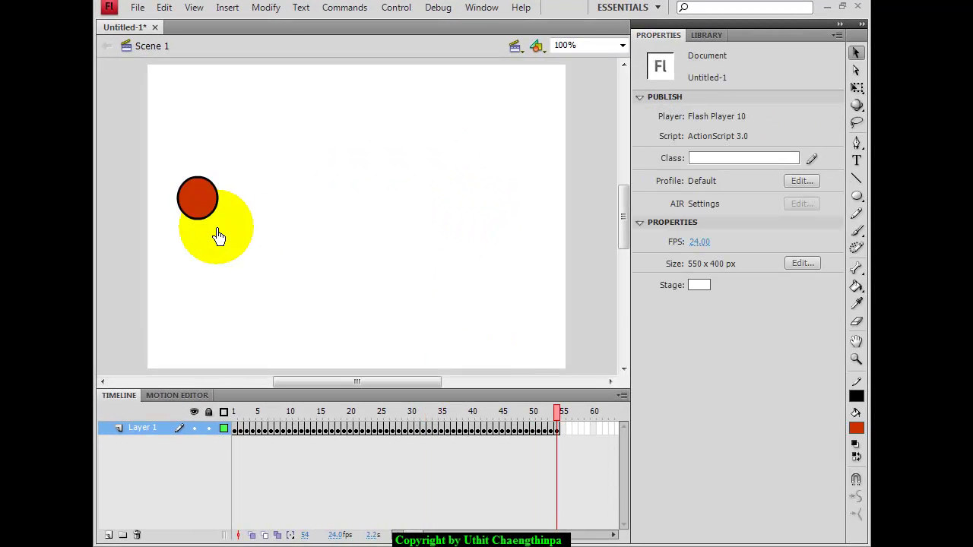
- Insert keyframes at frames 55 and 56, shifting the circle further left in each until it is beside the stage's left edge
key("F6")
left_click_drag(167, 160, 197, 205)
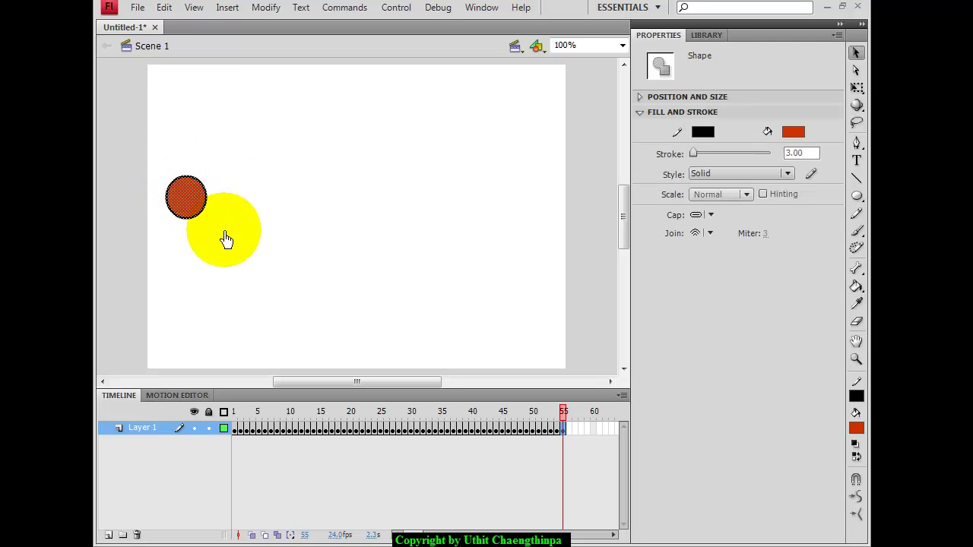
key("F6")
left_click_drag(156, 161, 263, 265)
left_click_drag(189, 215, 177, 213)
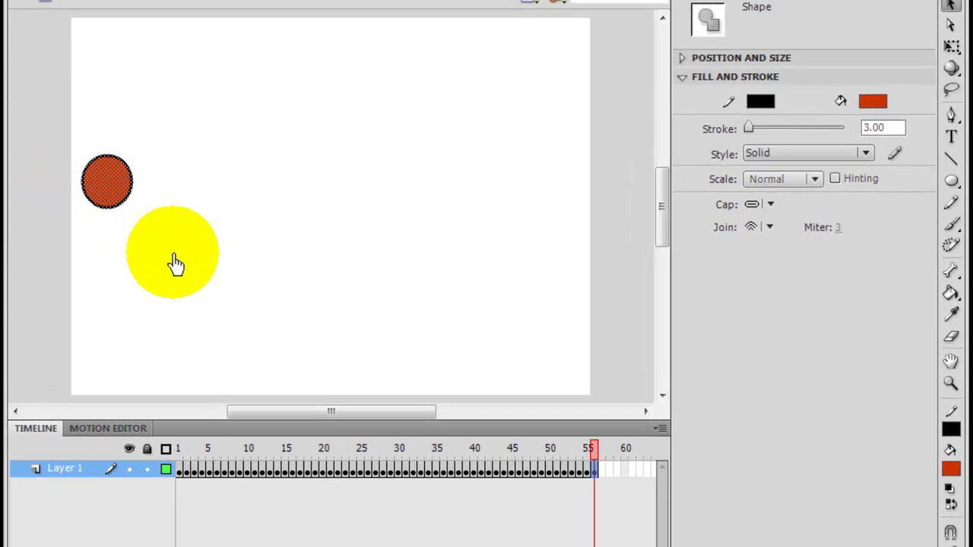
- Copy frame 1 of Layer 1 and paste it over frame 56 so the circle ends at its starting position
left_click_drag(594, 450, 606, 504)
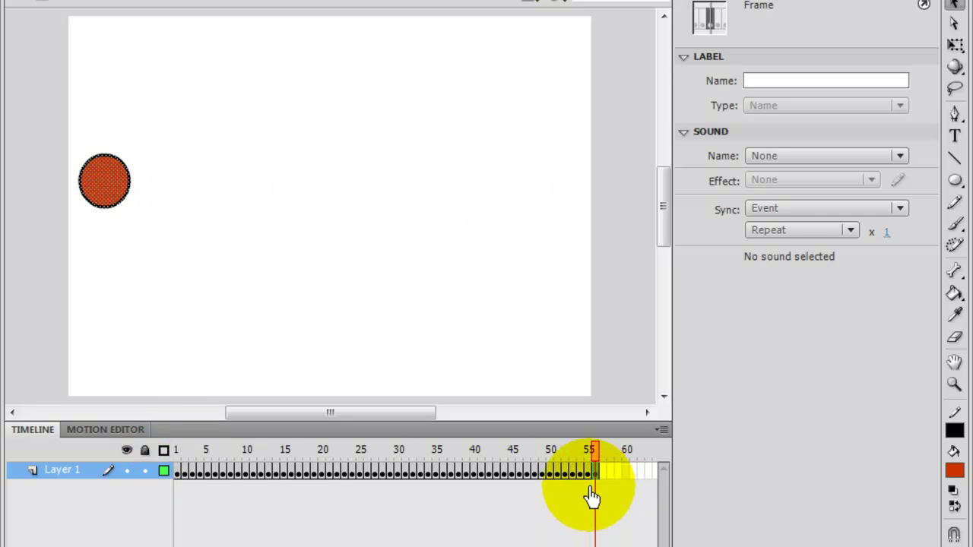
left_click(177, 473)
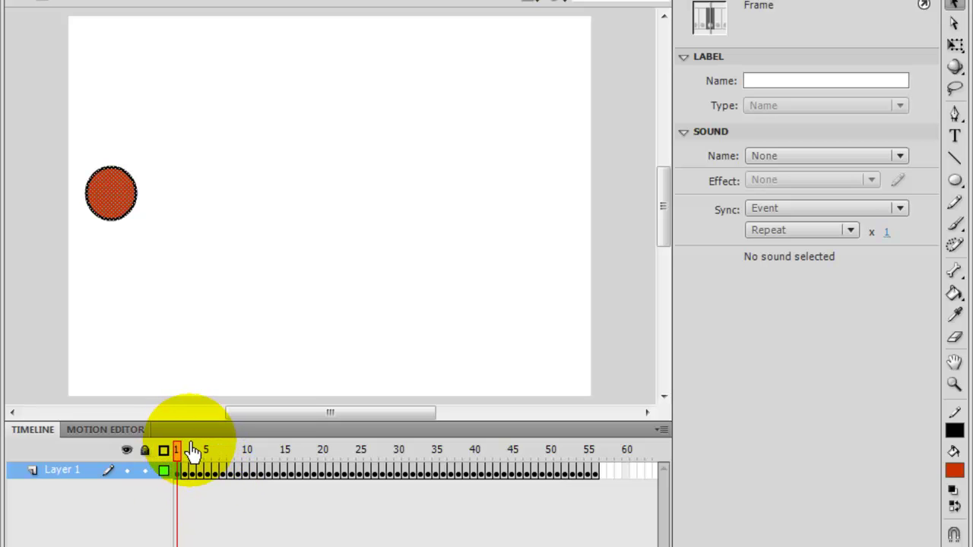
right_click(178, 480)
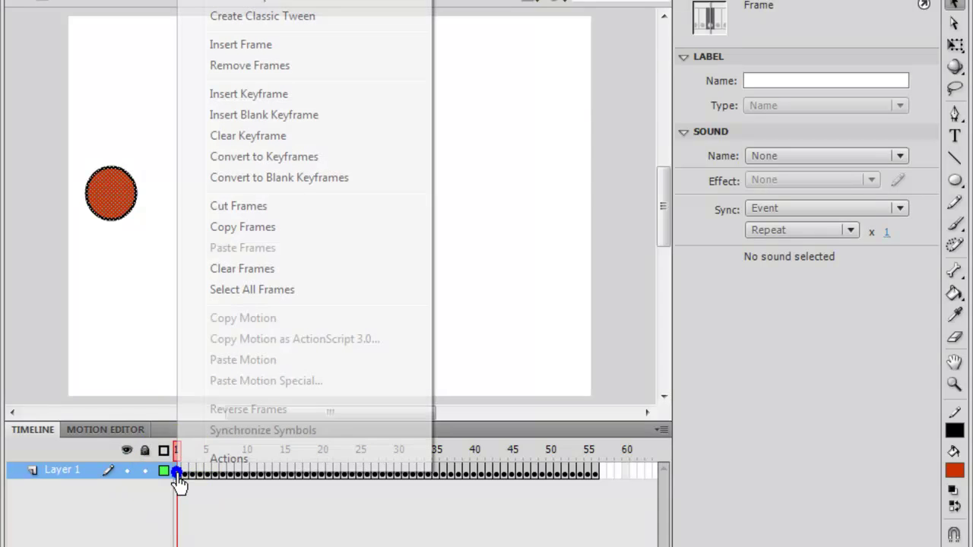
left_click(258, 237)
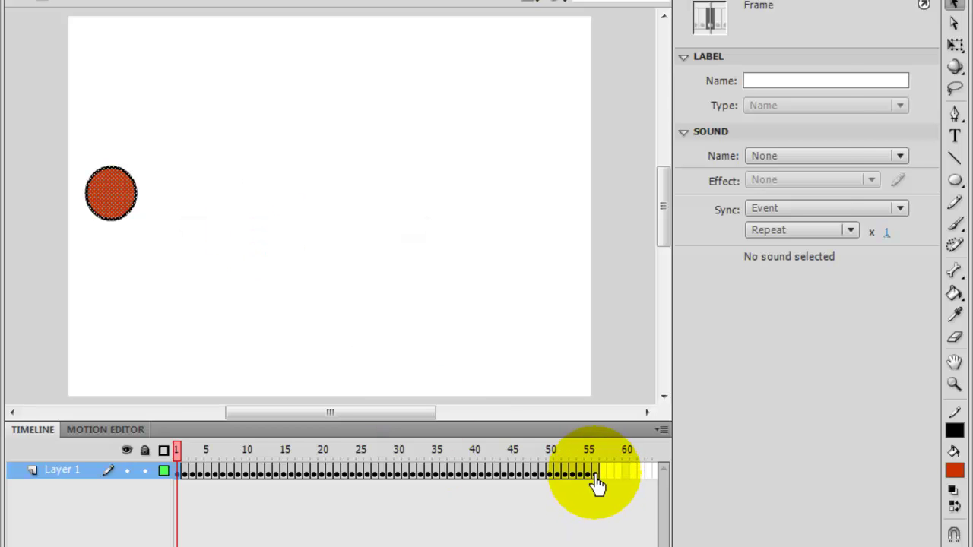
right_click(597, 483)
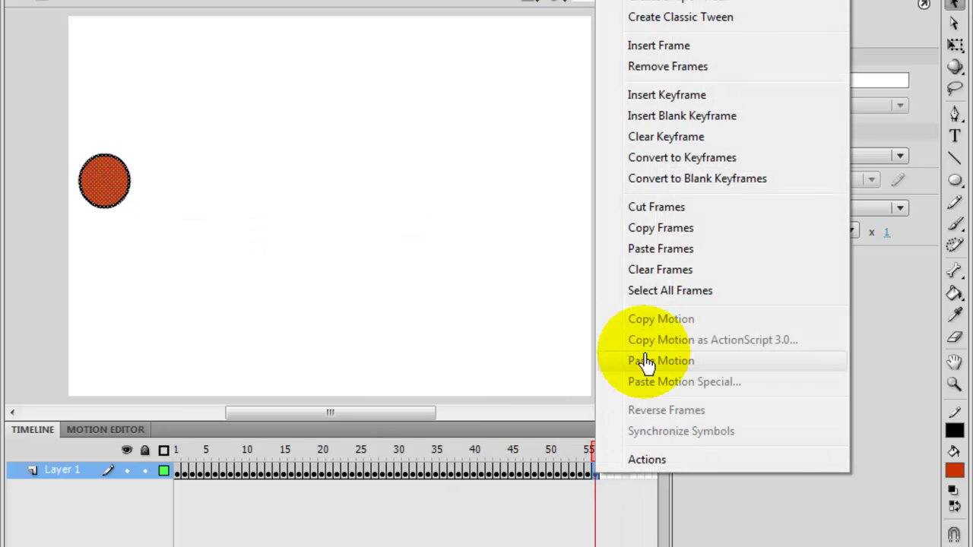
left_click(663, 258)
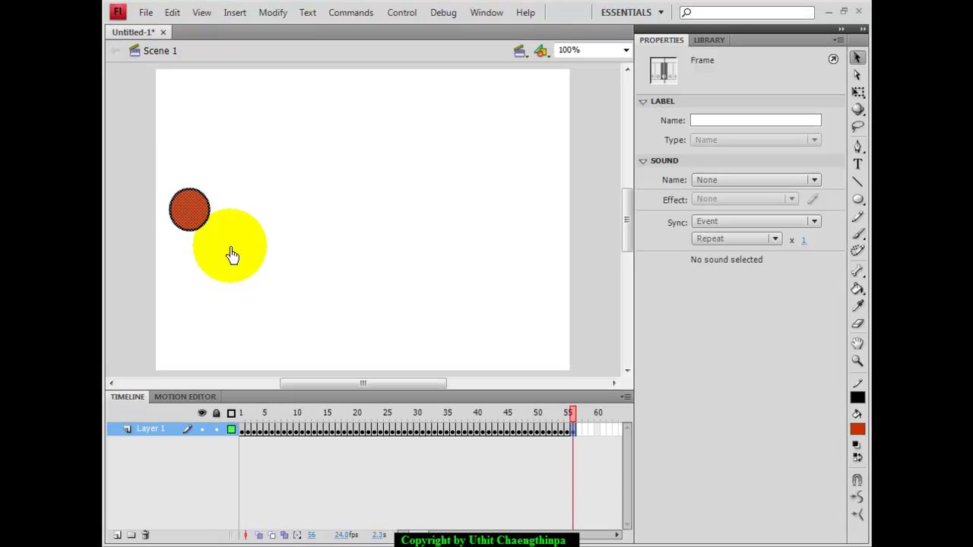
- Play the full 56-frame animation on the stage and preview it with Test Movie
key("Return")
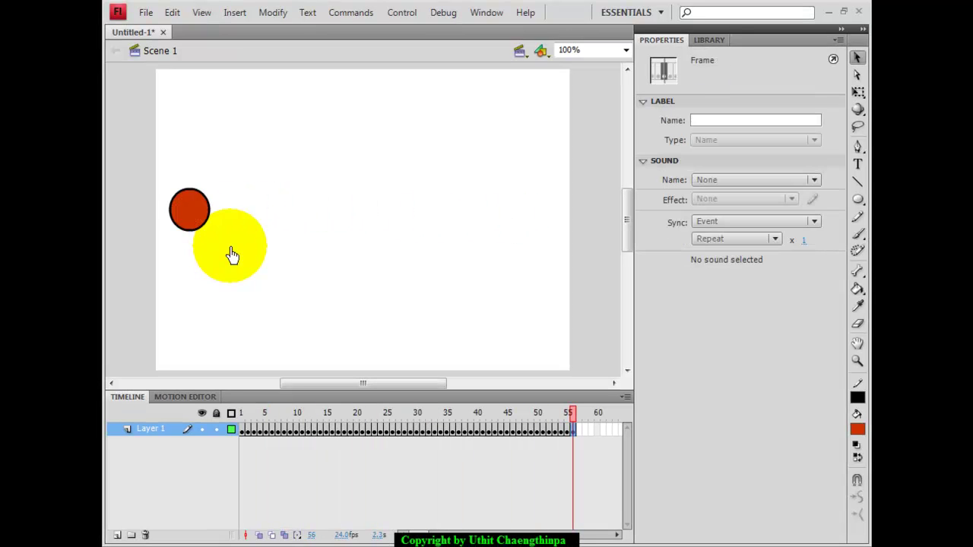
key("Return")
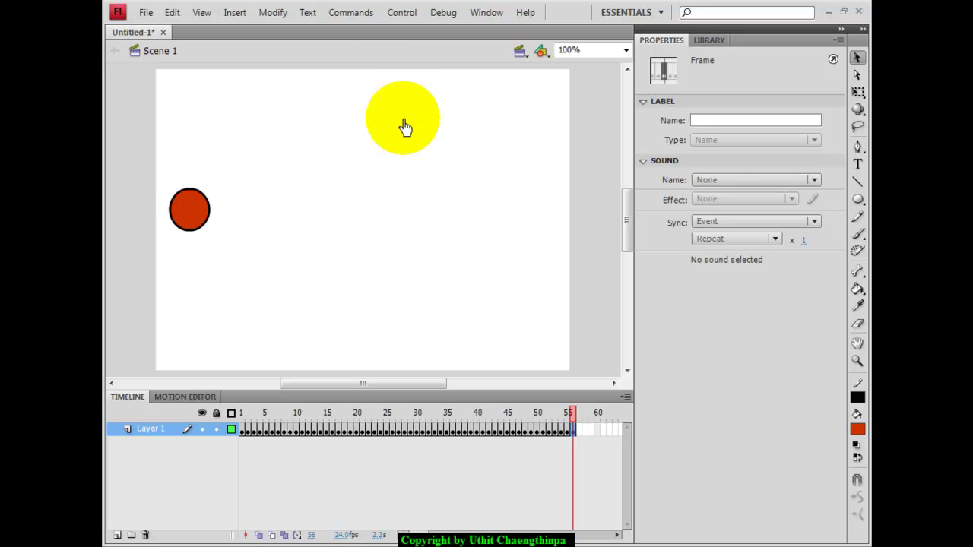
key("ctrl+Return")
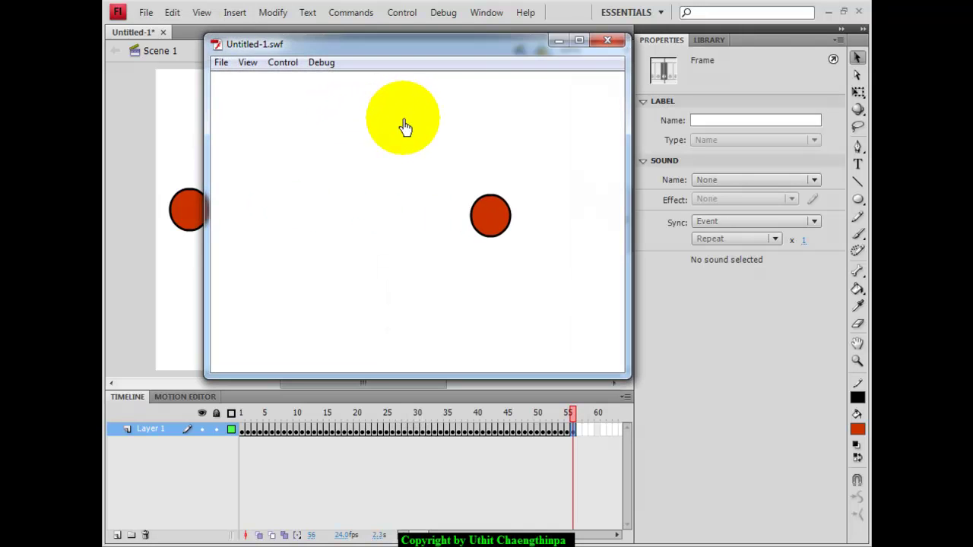